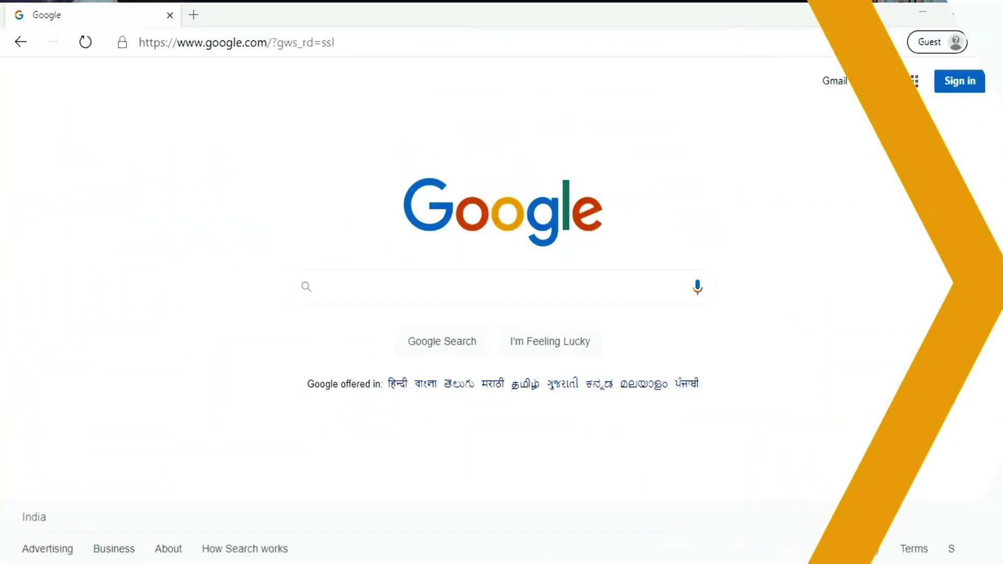
- Open This PC maximized in File Explorer, then search 'disk' to launch Disk Management
{"action": "key", "text": "super+e"}
{"action": "left_click_drag", "start_coordinate": [412, 358], "coordinate": [532, 10]}
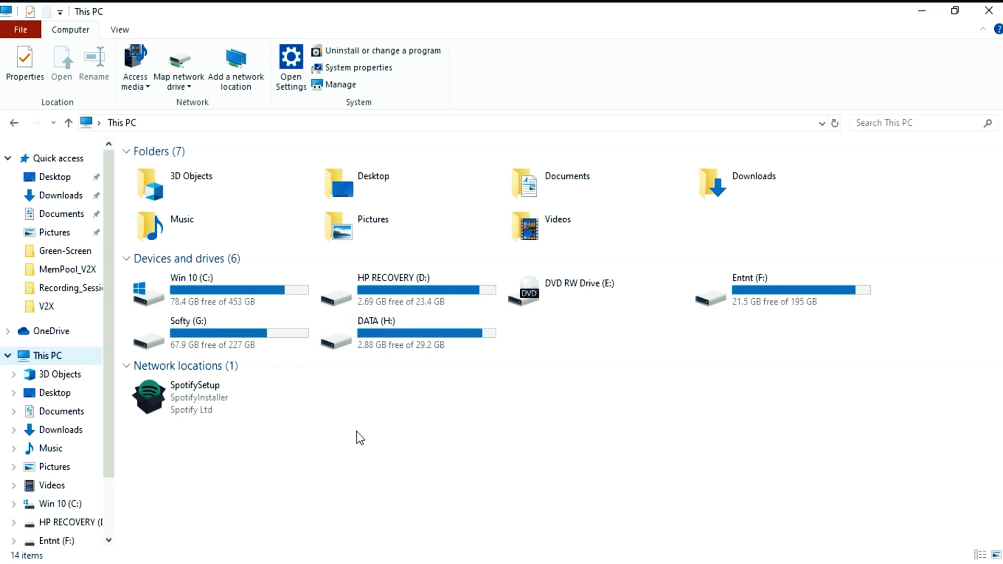
{"action": "key", "text": "super"}
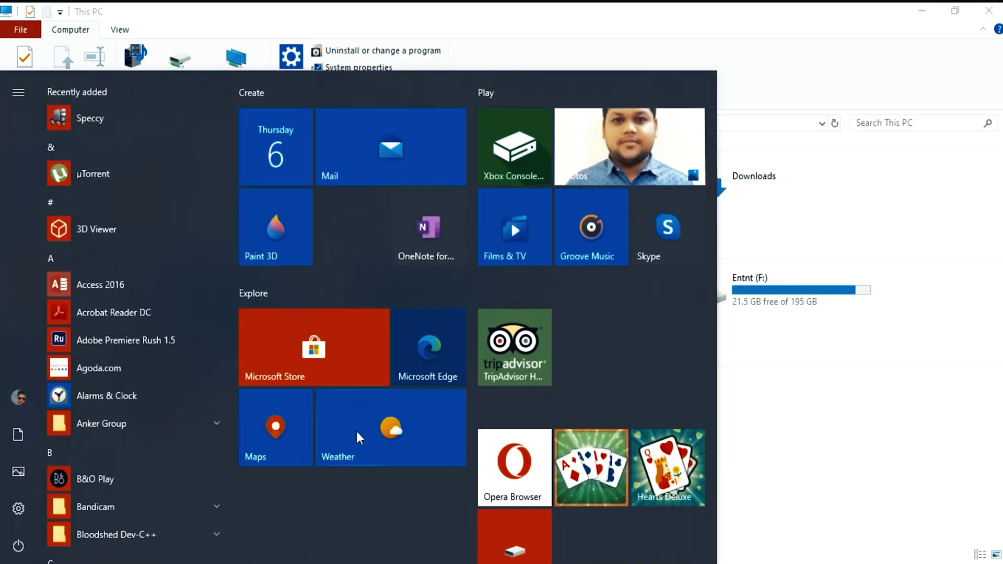
{"action": "key", "text": "super"}
{"action": "type", "text": "disk"}
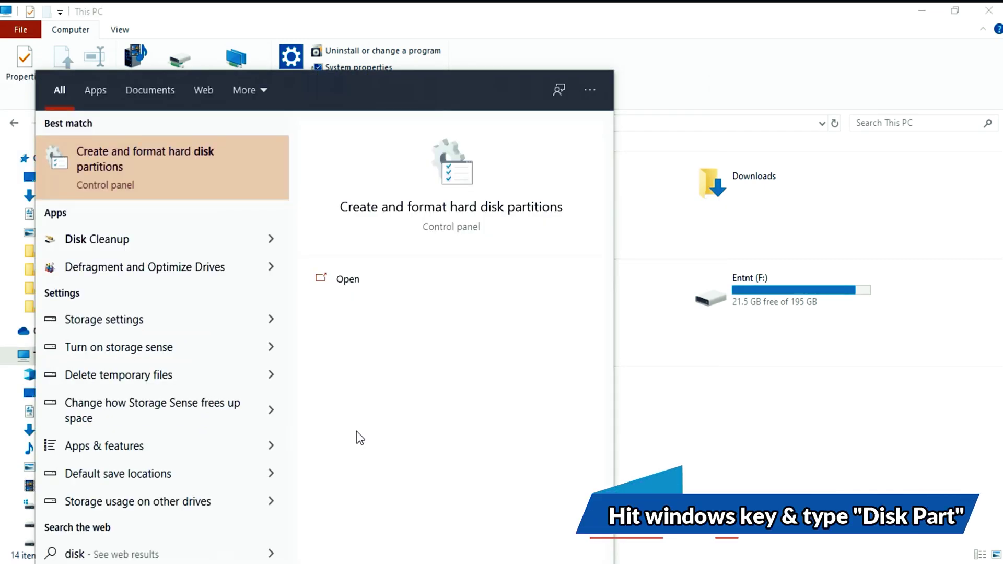
{"action": "key", "text": "Escape"}
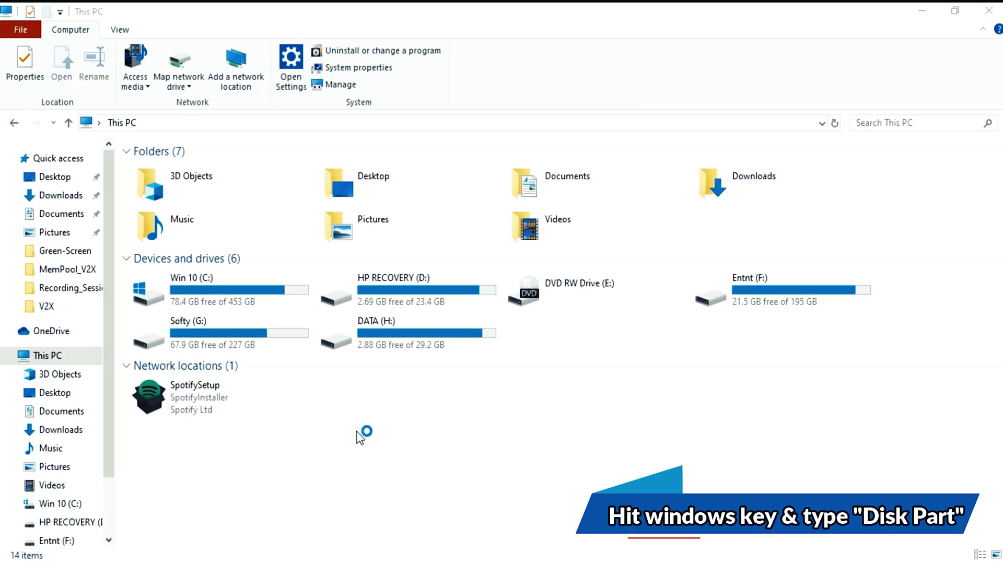
- Maximize Disk Management and start a new simple volume on Disk 1's unallocated space
{"action": "left_click", "coordinate": [604, 89]}
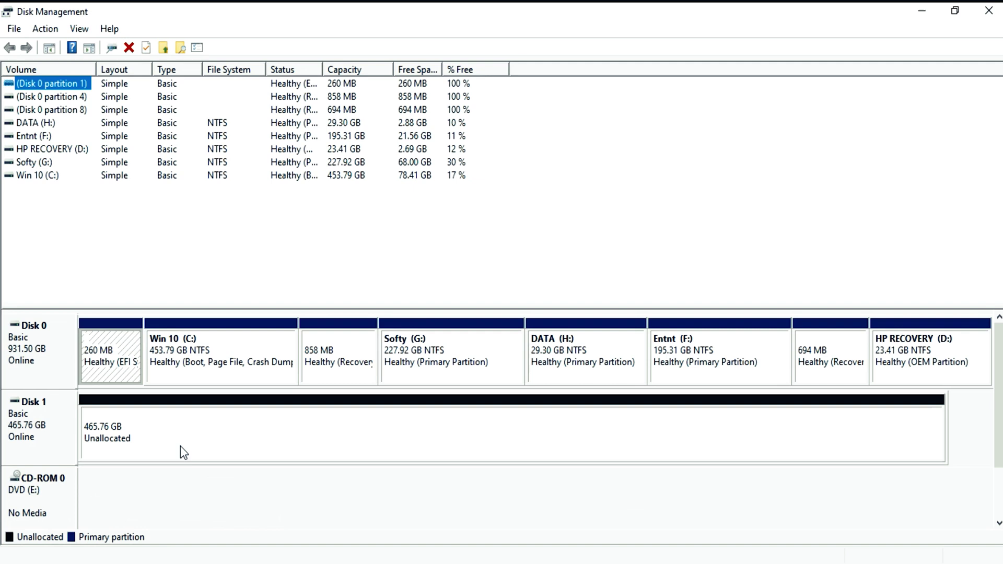
{"action": "left_click", "coordinate": [180, 449]}
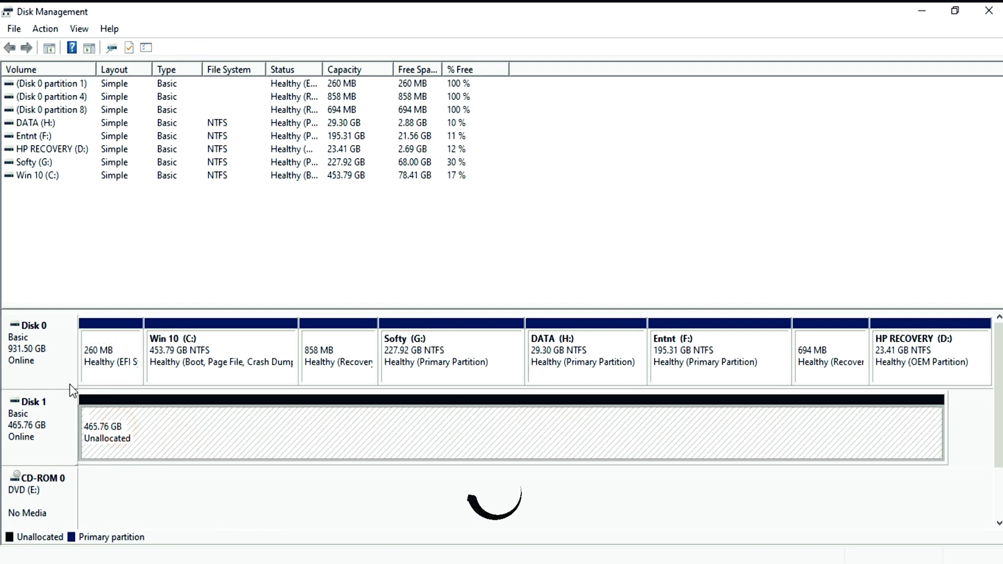
{"action": "left_click", "coordinate": [30, 361]}
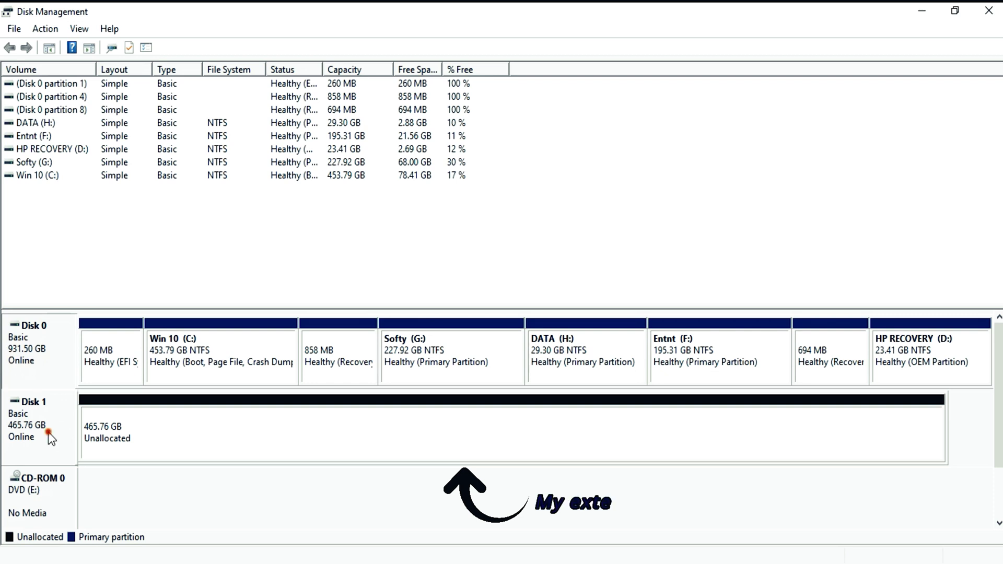
{"action": "left_click", "coordinate": [330, 442]}
{"action": "right_click", "coordinate": [330, 442]}
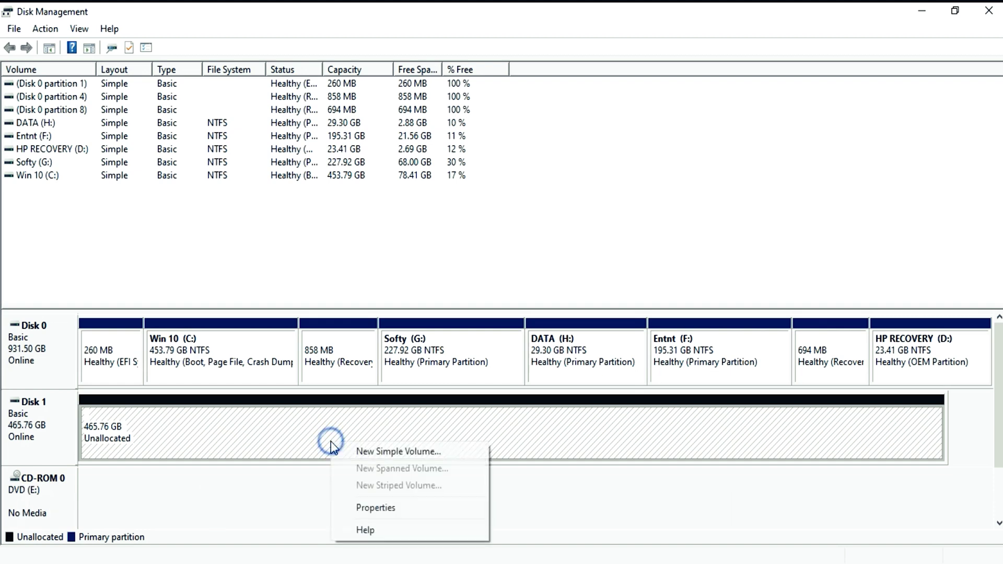
{"action": "left_click", "coordinate": [367, 456]}
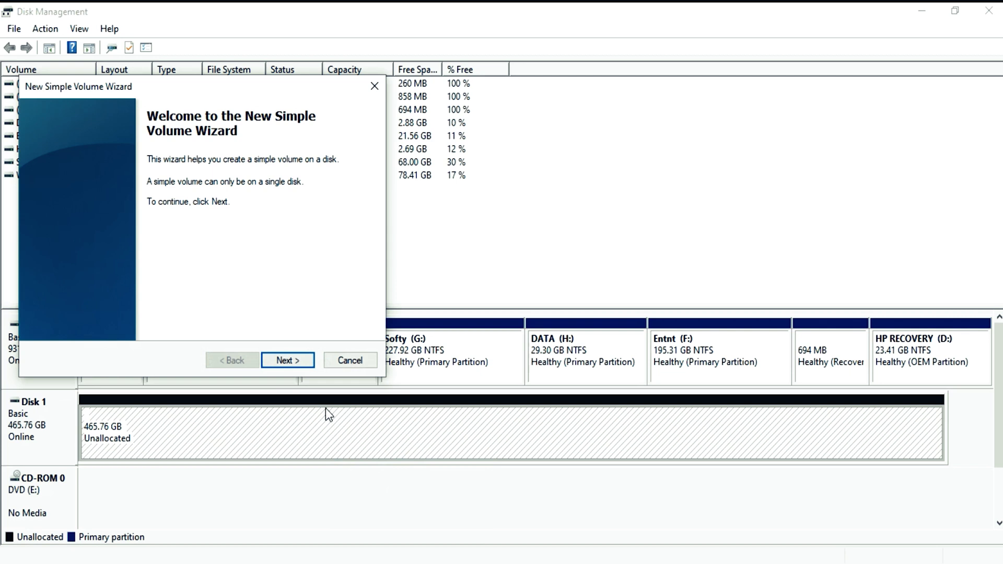
- Keep the full 476938 MB size and drive letter I, label it 'New Drive', and format
{"action": "left_click", "coordinate": [282, 367]}
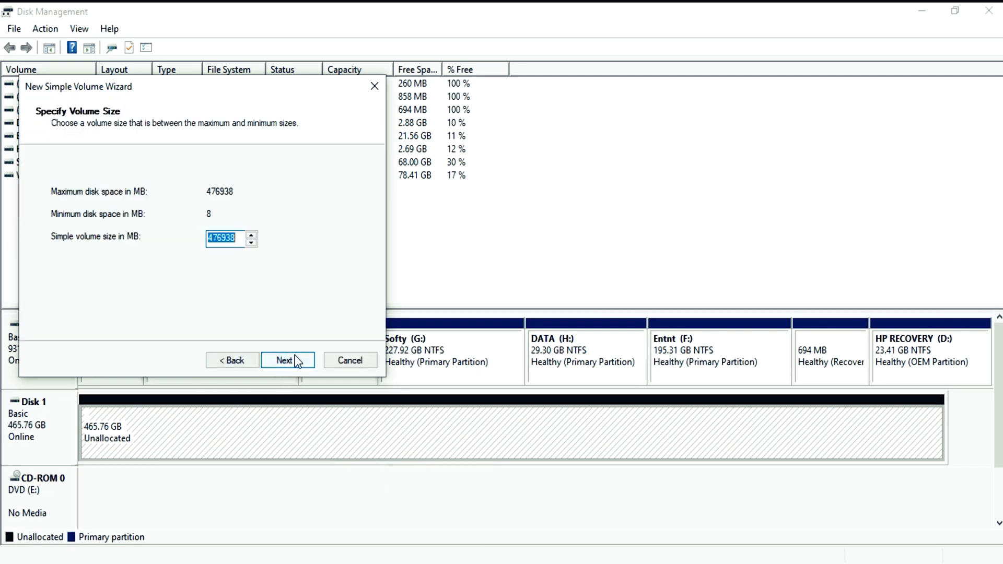
{"action": "left_click", "coordinate": [294, 359]}
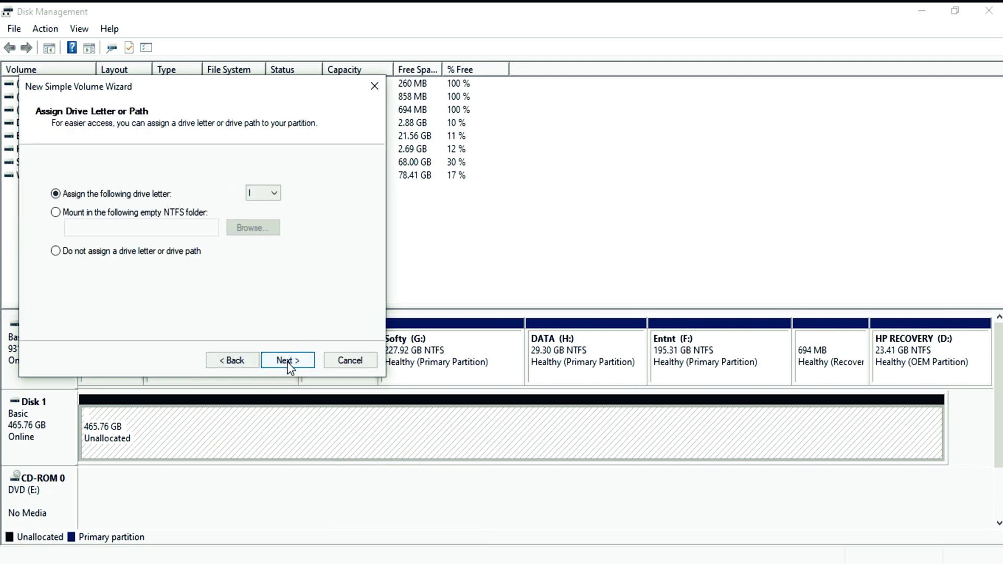
{"action": "left_click", "coordinate": [288, 361]}
{"action": "left_click_drag", "start_coordinate": [243, 269], "coordinate": [141, 271]}
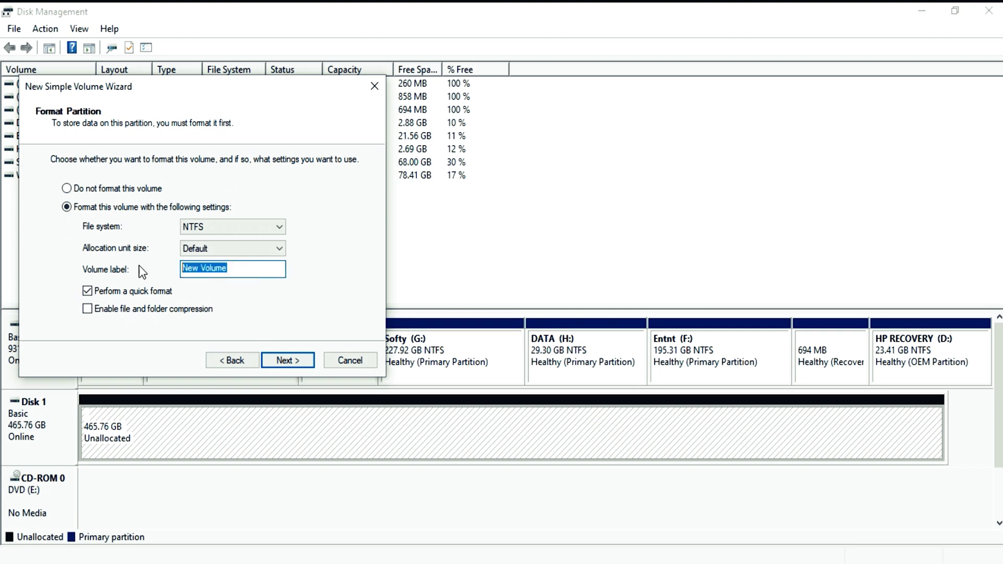
{"action": "type", "text": "New Drive"}
{"action": "left_click", "coordinate": [299, 358]}
{"action": "left_click", "coordinate": [299, 358]}
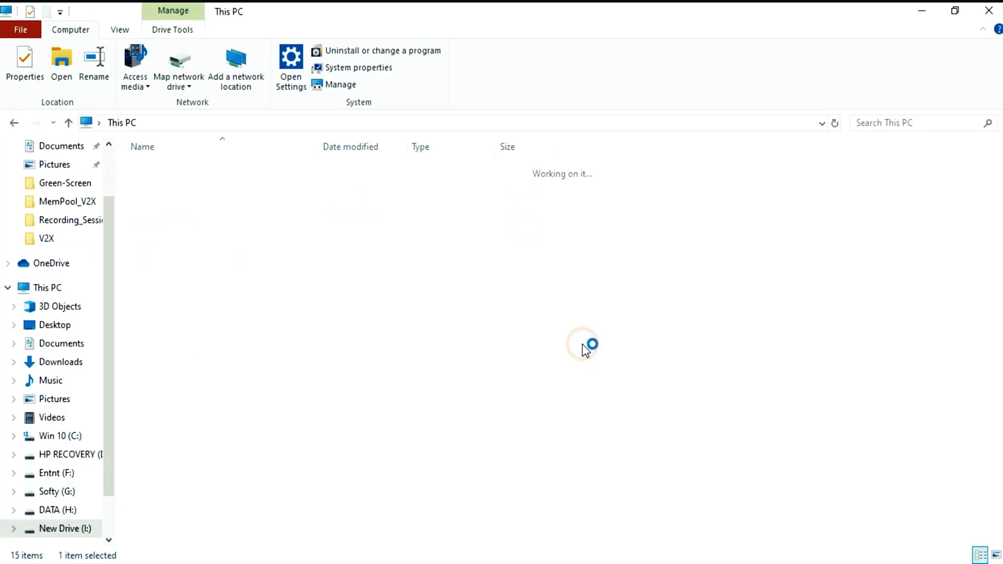
- Return to This PC, dismiss the virus-scan notification, and compare drives C:, D: and I:
{"action": "left_click", "coordinate": [132, 113]}
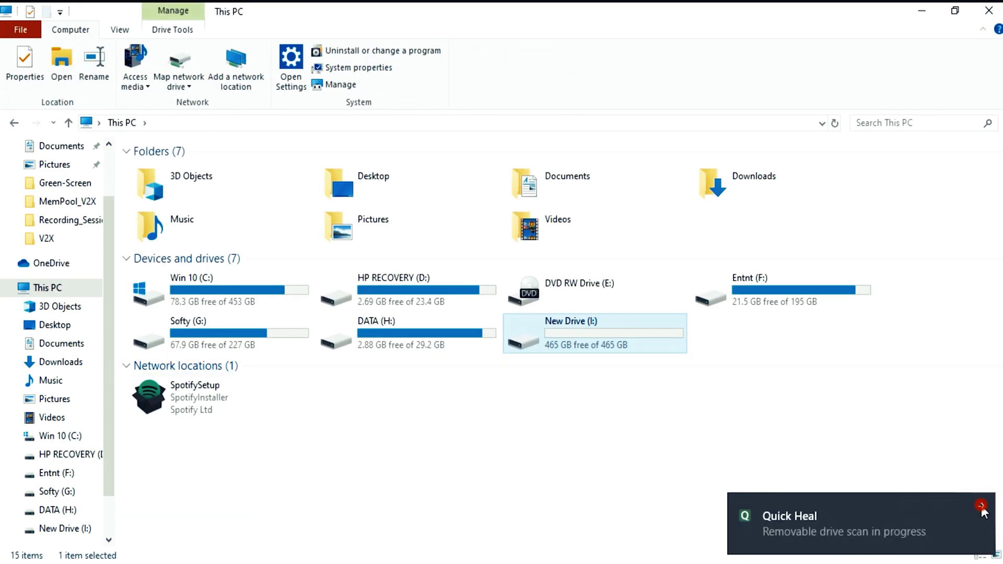
{"action": "left_click", "coordinate": [981, 505]}
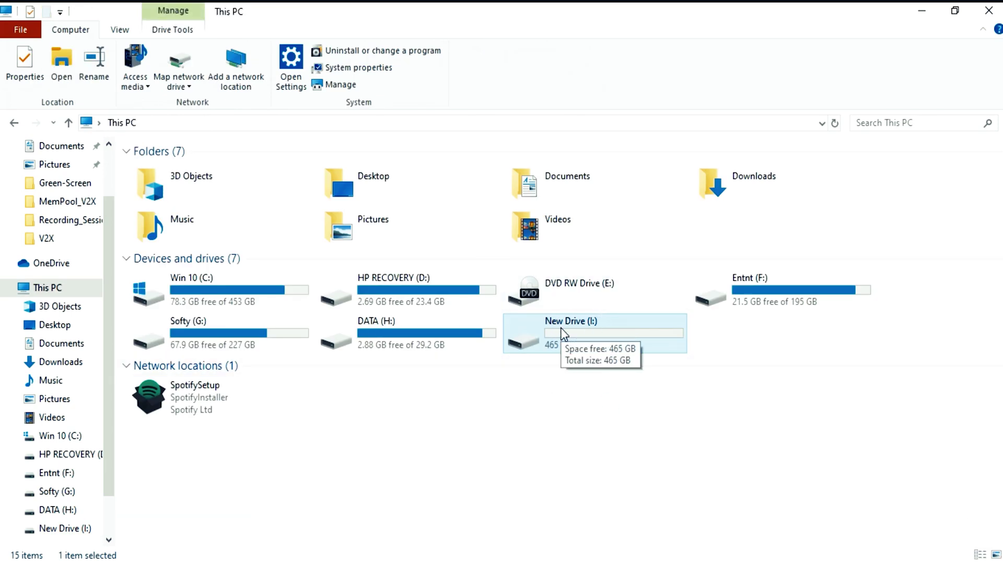
{"action": "left_click", "coordinate": [260, 302]}
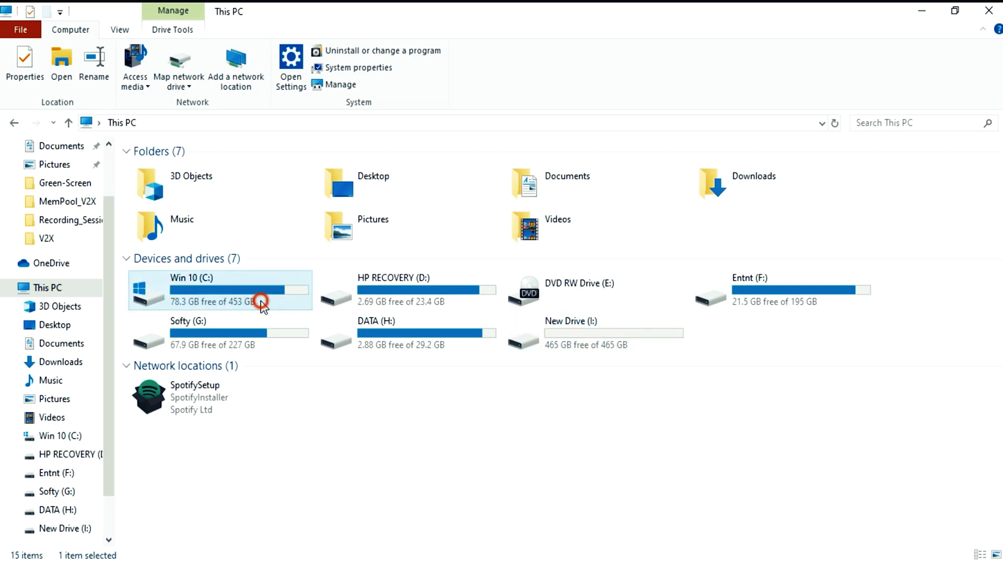
{"action": "left_click", "coordinate": [387, 288], "text": "ctrl"}
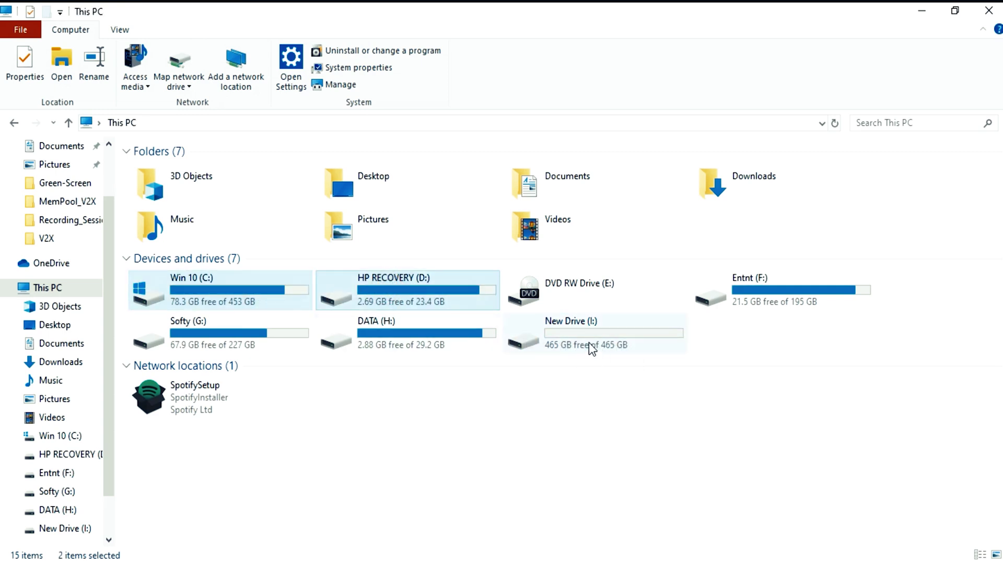
{"action": "left_click", "coordinate": [563, 340]}
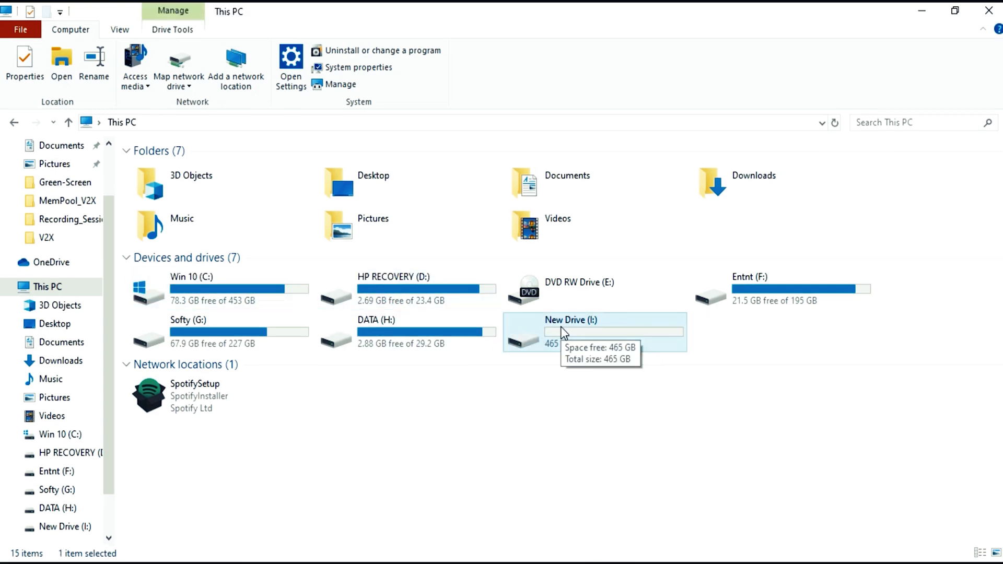
{"action": "left_click", "coordinate": [261, 300]}
{"action": "left_click", "coordinate": [387, 287], "text": "ctrl"}
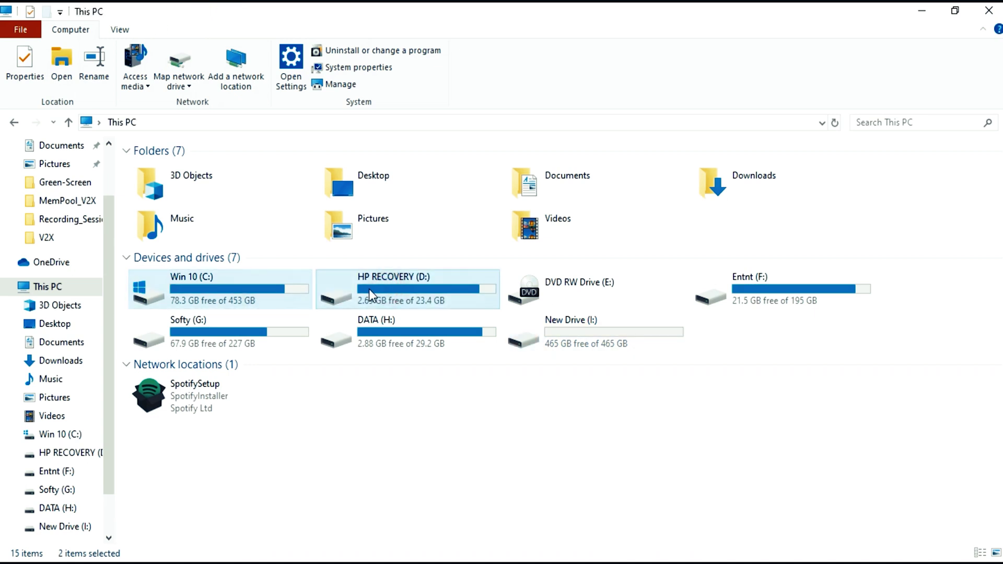
- Select New Drive (I:), then search Google for 'macrium reflect'
{"action": "left_click", "coordinate": [554, 347]}
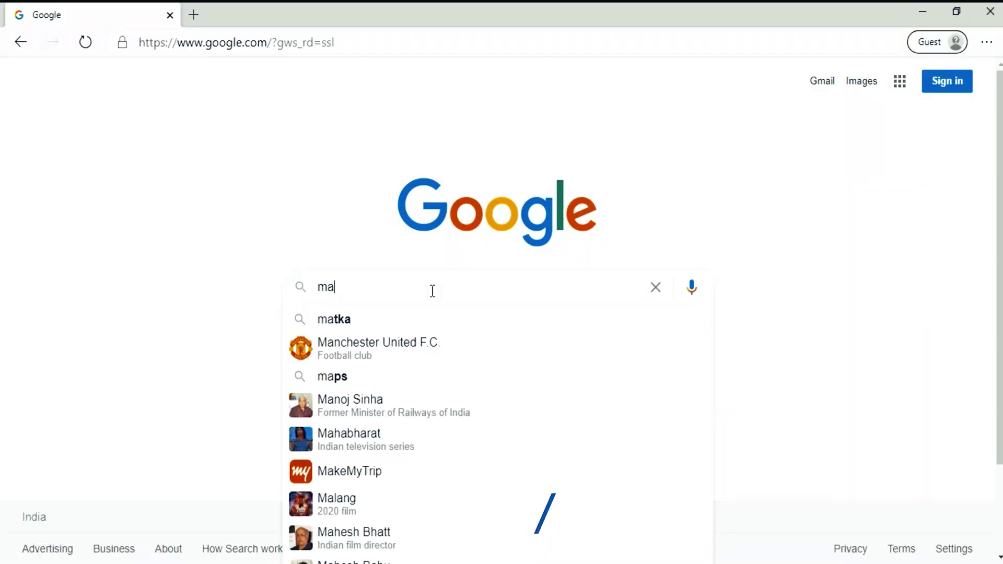
{"action": "type", "text": "cri"}
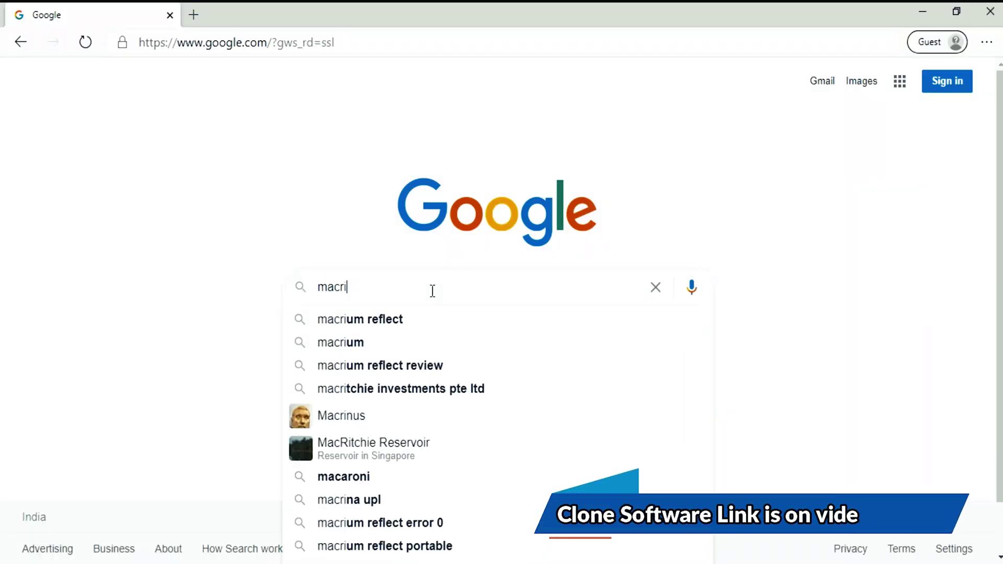
{"action": "type", "text": "um reflect"}
{"action": "key", "text": "Return"}
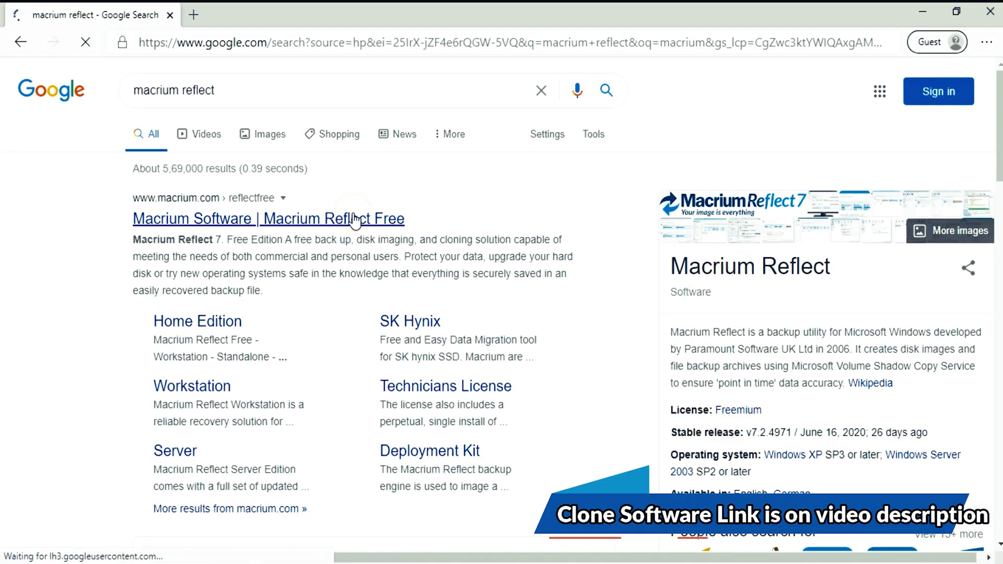
- Download Reflect Free Edition for Home Use from macrium.com/reflectfree without giving an email
{"action": "left_click", "coordinate": [355, 219]}
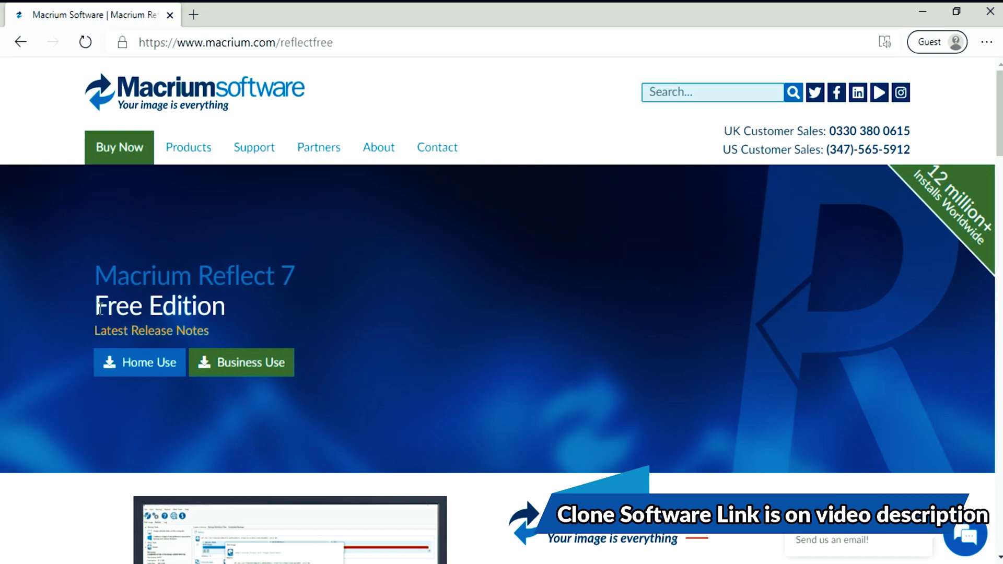
{"action": "left_click_drag", "start_coordinate": [125, 306], "coordinate": [198, 305]}
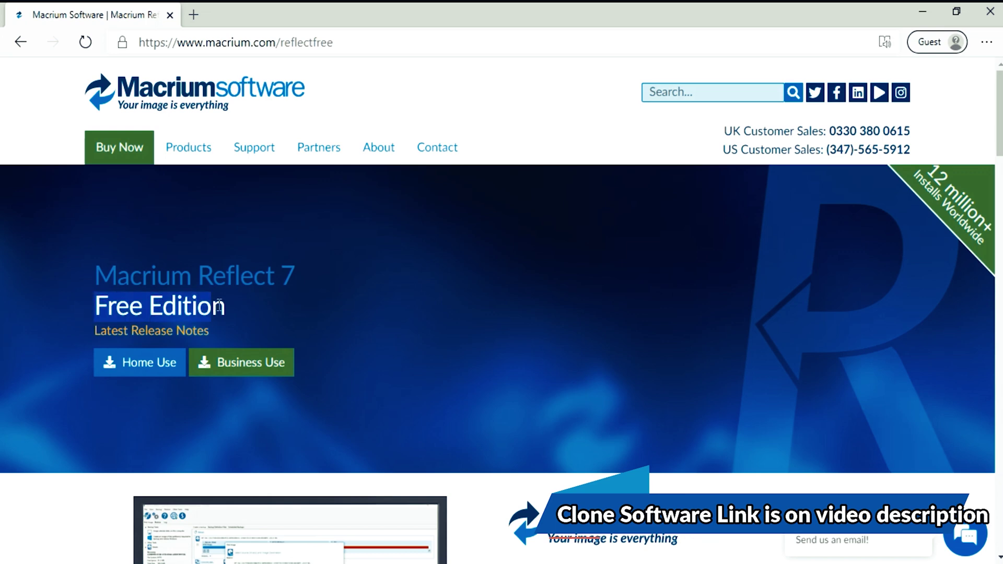
{"action": "left_click", "coordinate": [149, 364]}
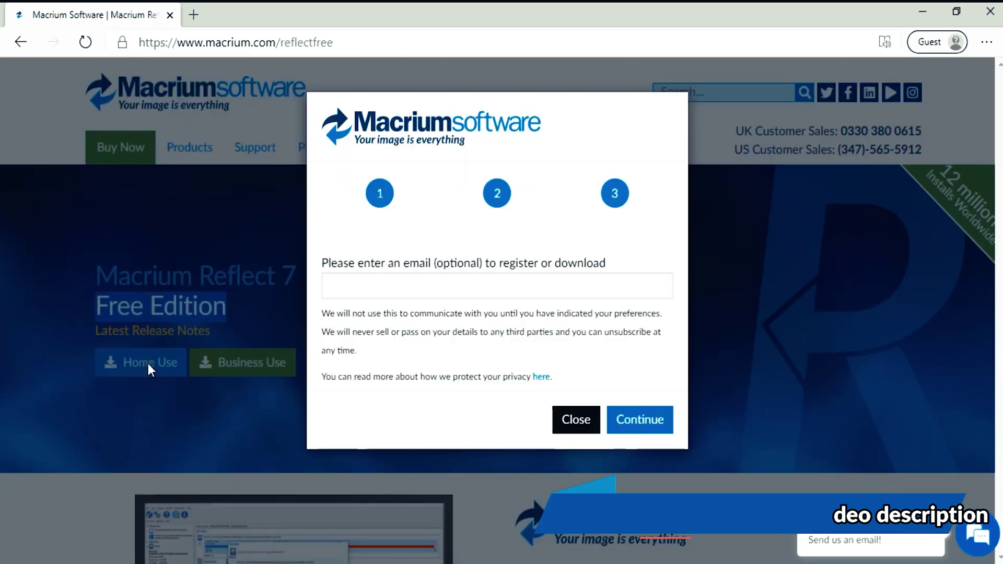
{"action": "left_click", "coordinate": [642, 423]}
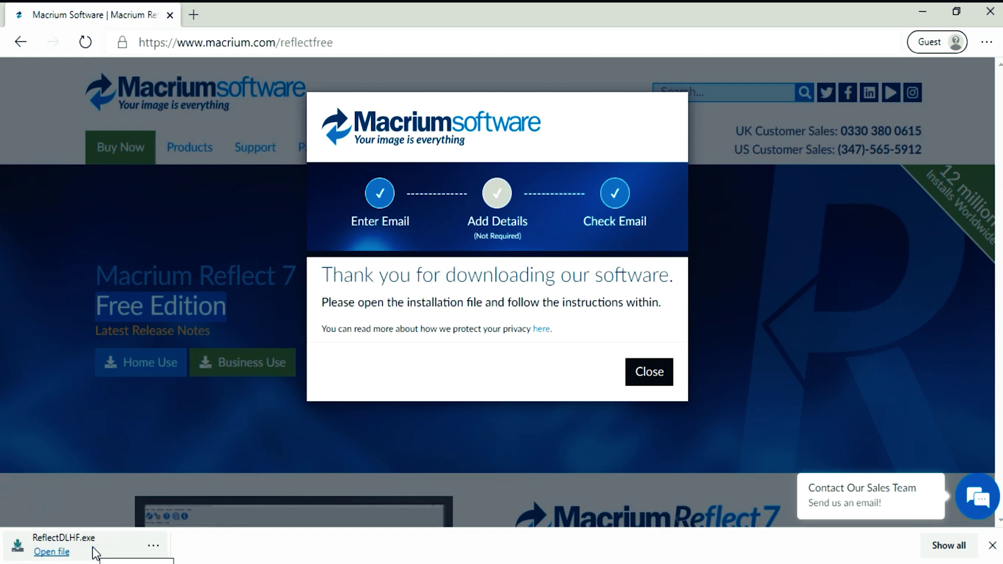
- Run ReflectDLHF.exe and download the 111.4 MB Free edition installer, launching it afterwards
{"action": "left_click", "coordinate": [96, 551]}
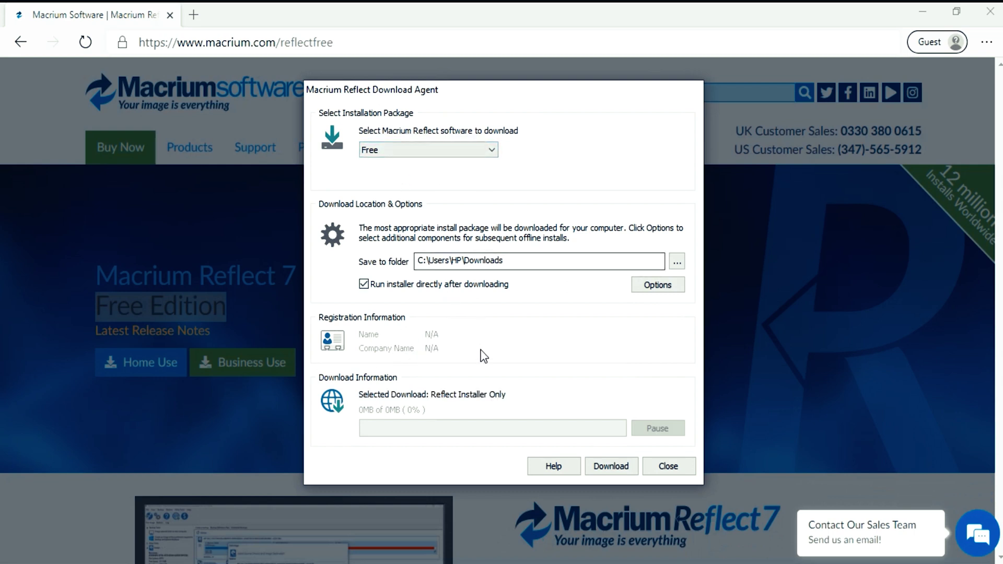
{"action": "left_click", "coordinate": [611, 466]}
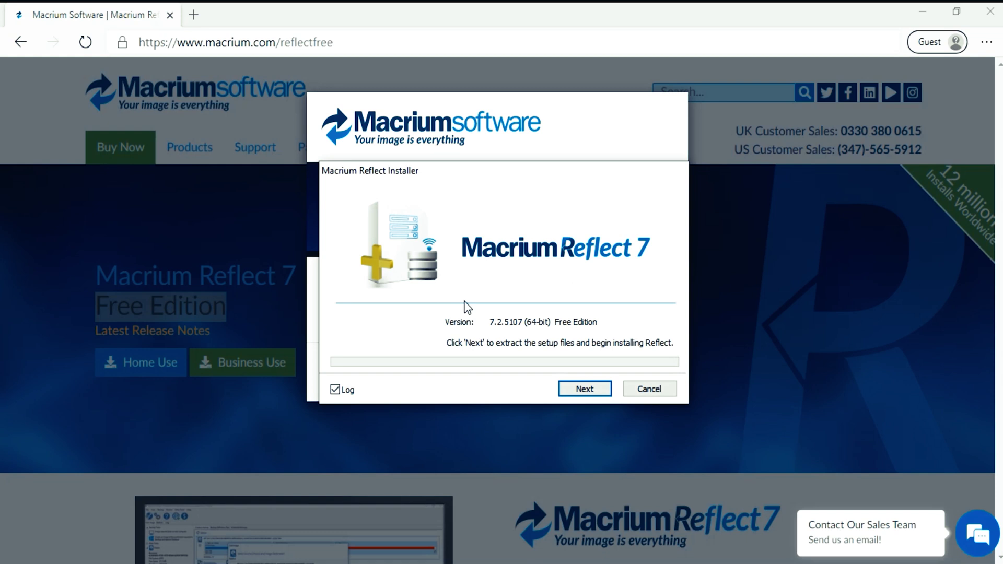
- Extract the setup files, accept the licence agreement, and choose the Home free licence
{"action": "left_click", "coordinate": [585, 392]}
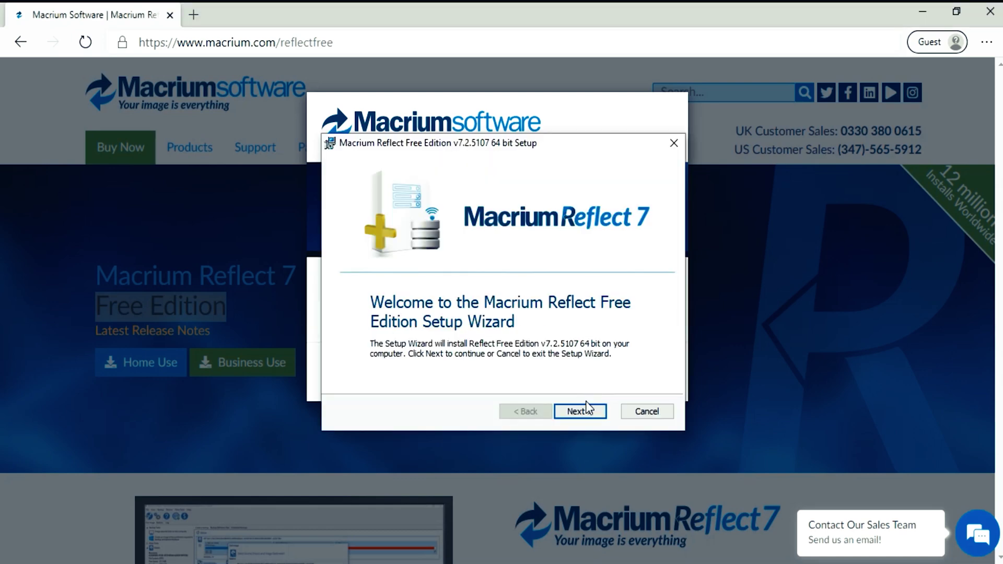
{"action": "left_click", "coordinate": [587, 410]}
{"action": "left_click", "coordinate": [414, 353]}
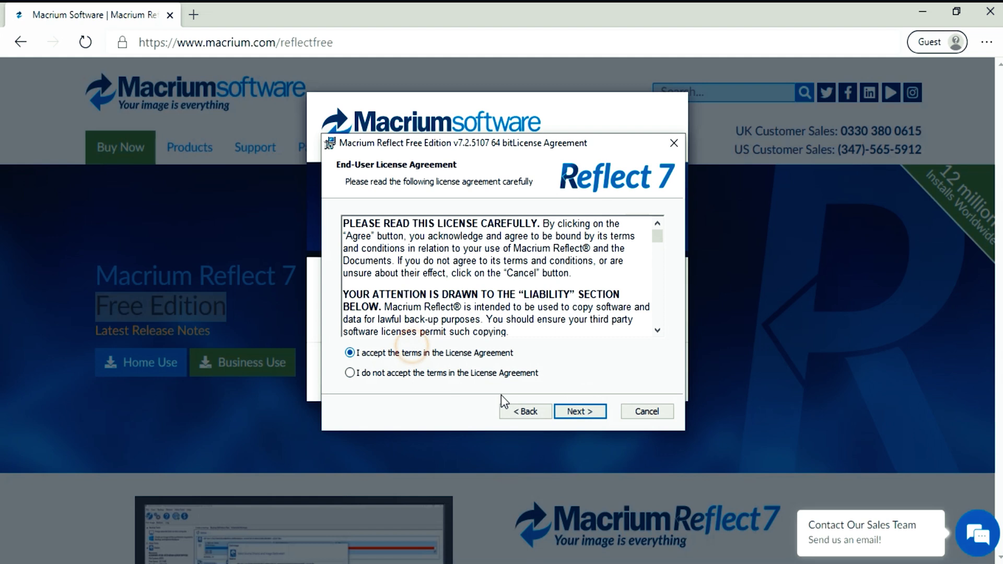
{"action": "left_click", "coordinate": [596, 415]}
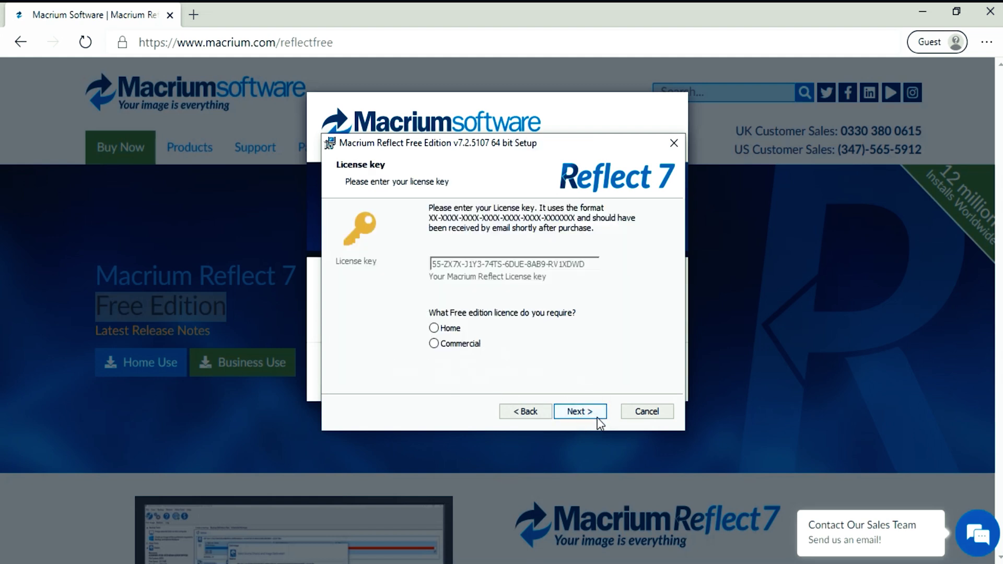
{"action": "left_click", "coordinate": [431, 327]}
{"action": "left_click", "coordinate": [432, 328]}
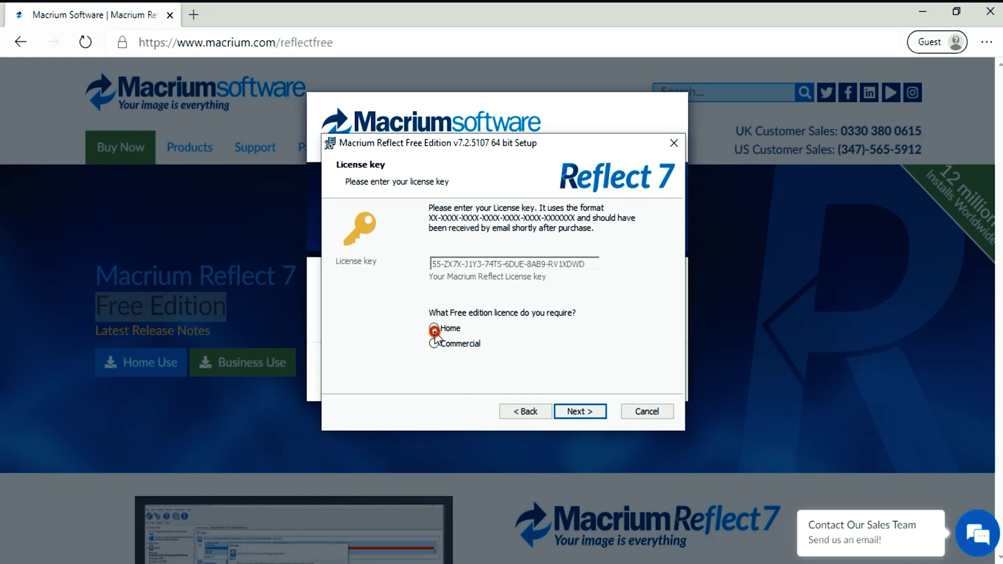
{"action": "left_click", "coordinate": [582, 411]}
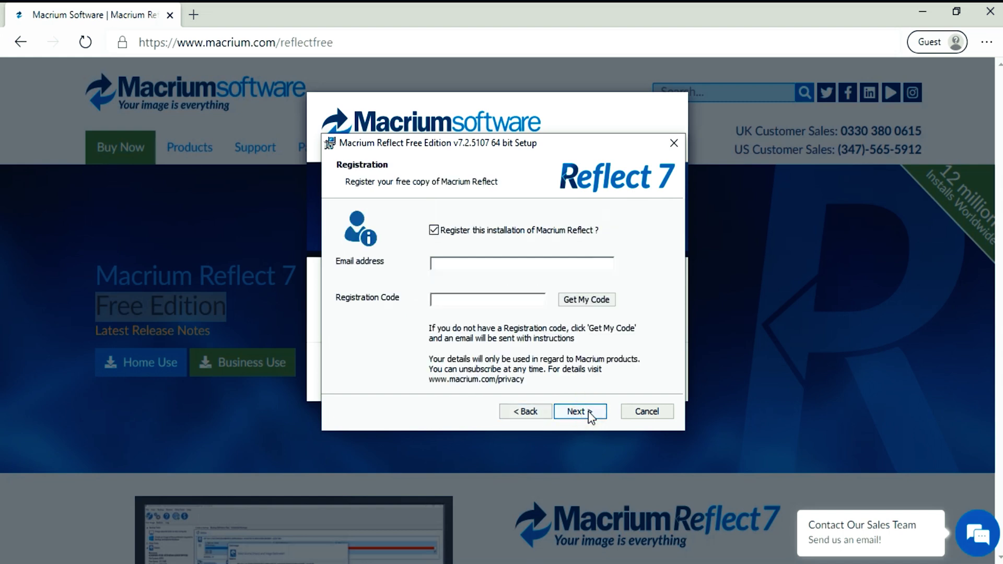
- Skip registering the installation, keep the default install options, and install Reflect
{"action": "left_click", "coordinate": [588, 412]}
{"action": "left_click", "coordinate": [434, 230]}
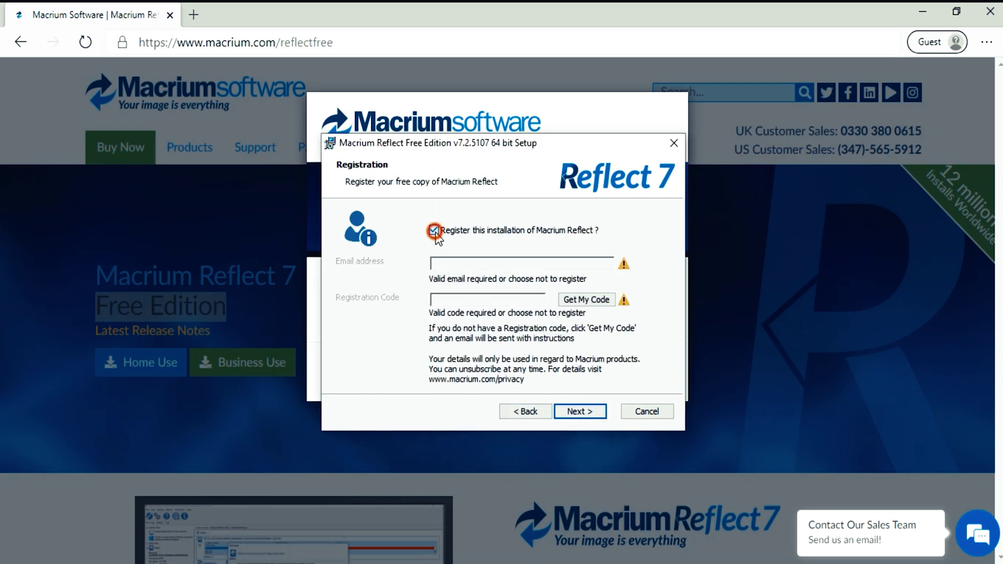
{"action": "left_click", "coordinate": [583, 412]}
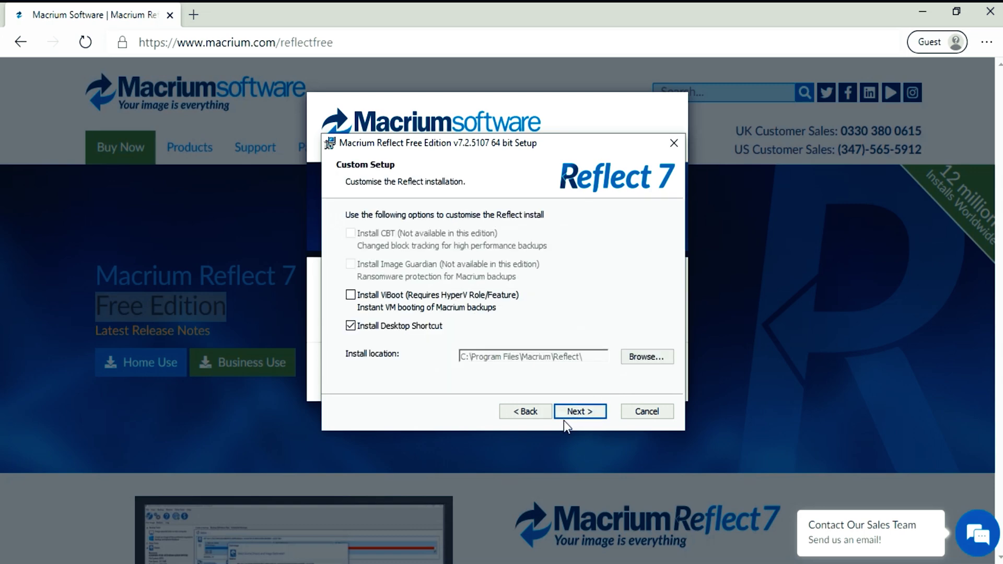
{"action": "left_click", "coordinate": [572, 416]}
{"action": "left_click", "coordinate": [579, 418]}
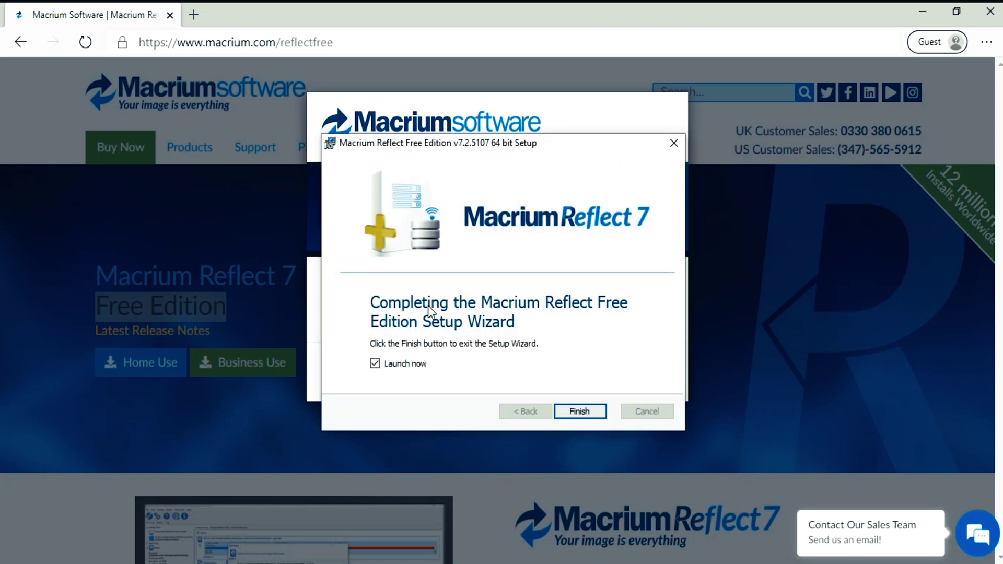
- Finish setup with 'Launch now' ticked to open Macrium Reflect
{"action": "left_click", "coordinate": [580, 412]}
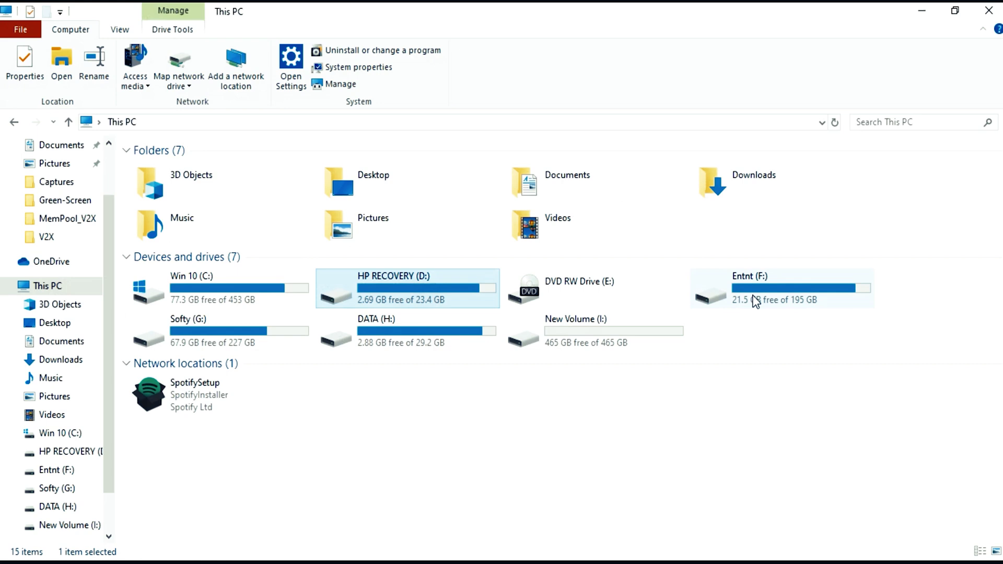
{"action": "left_click", "coordinate": [185, 347]}
{"action": "left_click", "coordinate": [347, 316]}
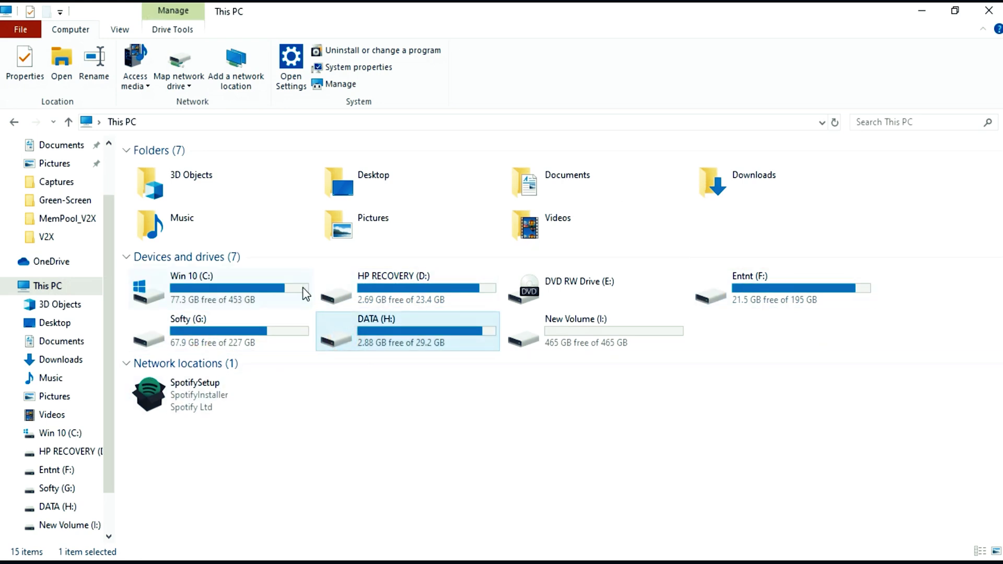
{"action": "left_click", "coordinate": [303, 287]}
{"action": "left_click", "coordinate": [387, 297]}
{"action": "left_click", "coordinate": [575, 333]}
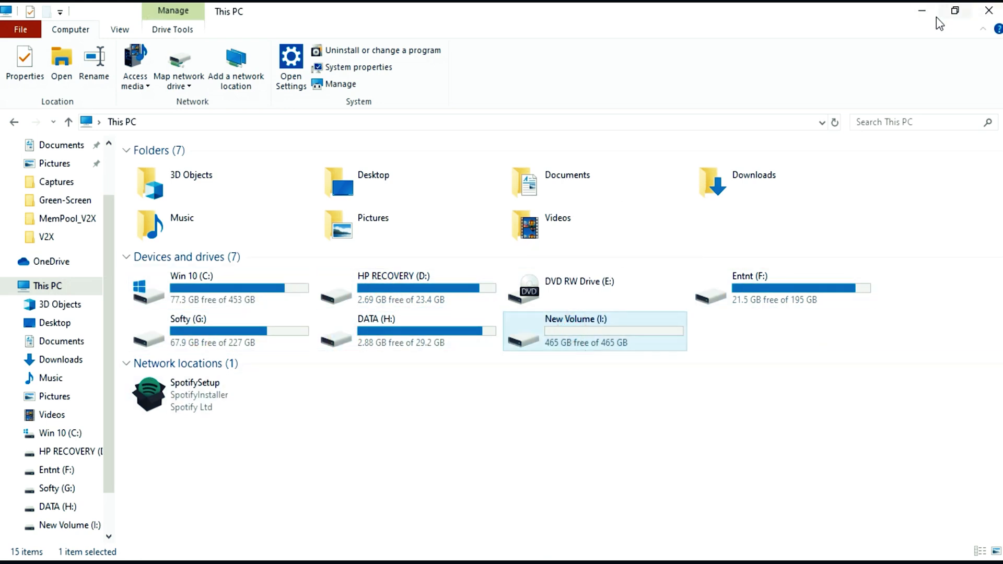
{"action": "left_click", "coordinate": [922, 10]}
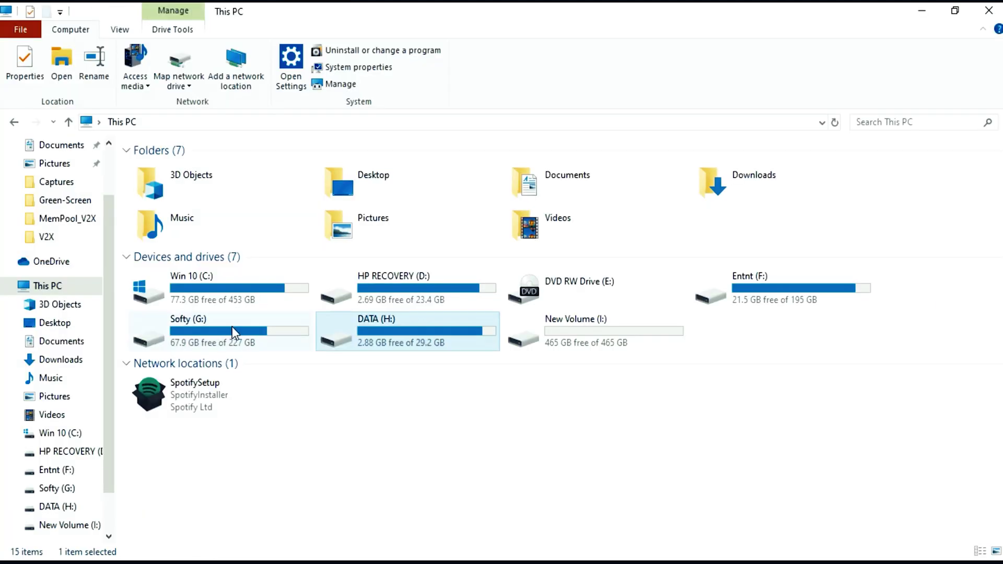
{"action": "left_click", "coordinate": [230, 290]}
{"action": "left_click", "coordinate": [397, 292]}
{"action": "left_click", "coordinate": [750, 304]}
{"action": "left_click", "coordinate": [201, 345]}
{"action": "left_click", "coordinate": [342, 339]}
{"action": "left_click", "coordinate": [282, 286]}
{"action": "left_click", "coordinate": [389, 297]}
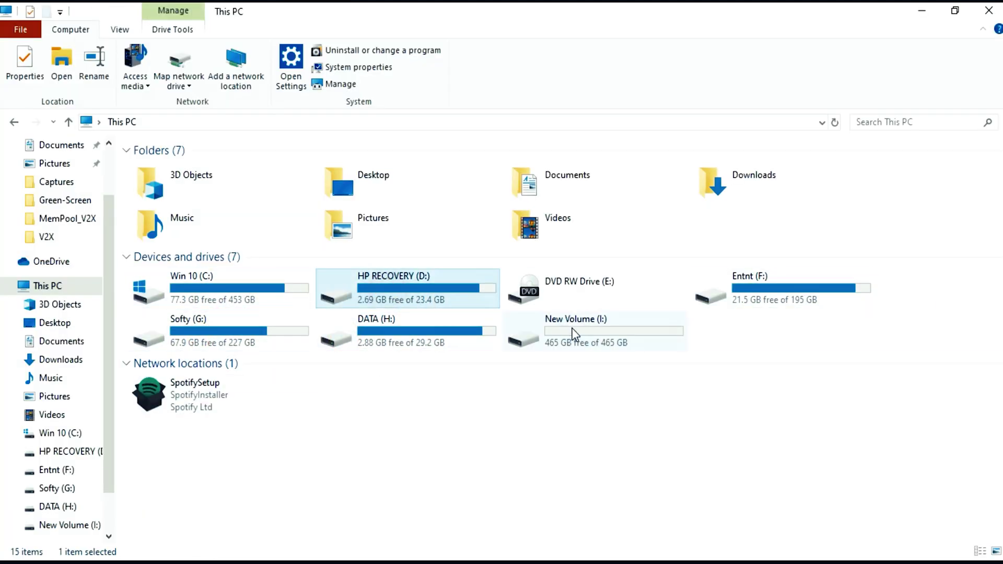
{"action": "left_click", "coordinate": [572, 340]}
{"action": "left_click", "coordinate": [356, 342]}
{"action": "left_click", "coordinate": [211, 309]}
{"action": "left_click", "coordinate": [423, 306]}
{"action": "left_click", "coordinate": [752, 300]}
{"action": "left_click", "coordinate": [204, 342]}
{"action": "left_click", "coordinate": [344, 340]}
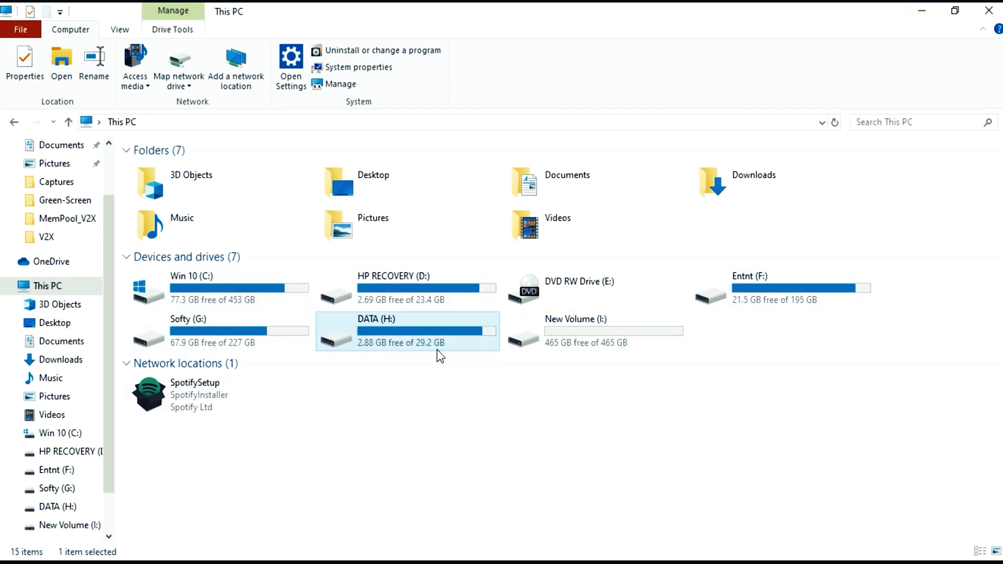
{"action": "left_click", "coordinate": [282, 286]}
{"action": "left_click", "coordinate": [391, 295]}
{"action": "left_click", "coordinate": [573, 334]}
{"action": "left_click", "coordinate": [376, 339]}
{"action": "left_click", "coordinate": [225, 293]}
{"action": "left_click", "coordinate": [415, 300]}
{"action": "left_click", "coordinate": [754, 300]}
{"action": "left_click", "coordinate": [193, 345]}
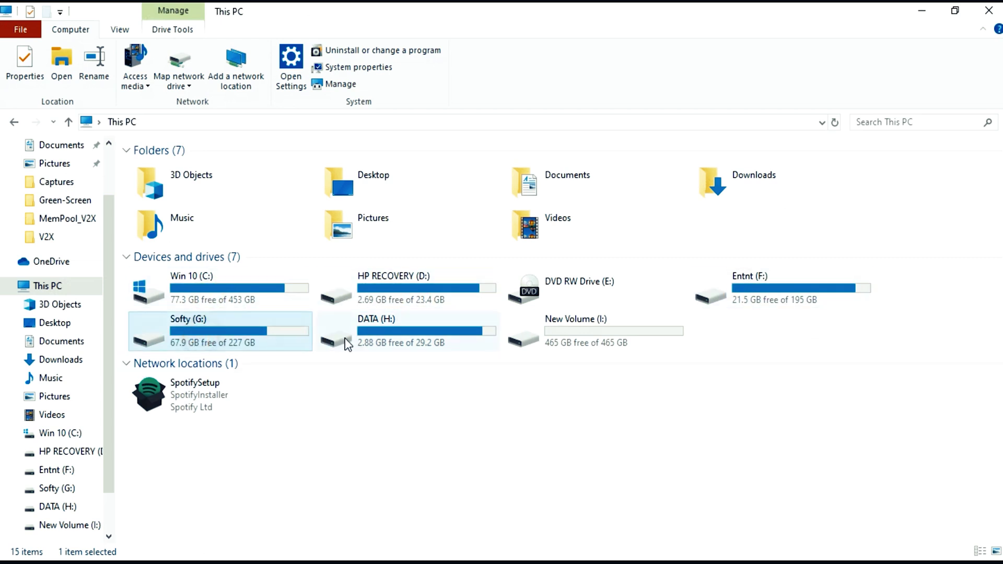
{"action": "left_click", "coordinate": [348, 342]}
{"action": "left_click", "coordinate": [263, 287]}
{"action": "left_click", "coordinate": [386, 297]}
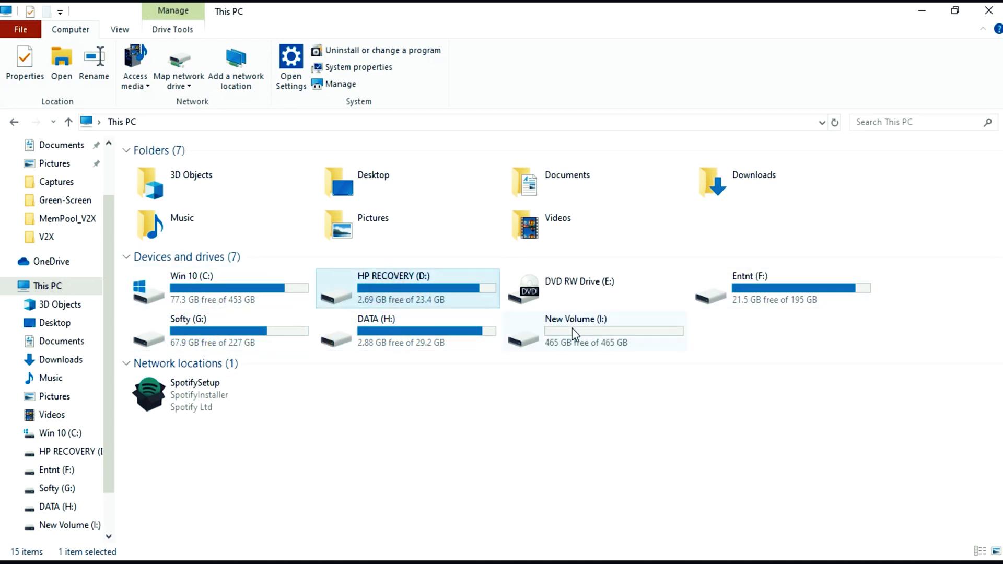
{"action": "left_click", "coordinate": [574, 333]}
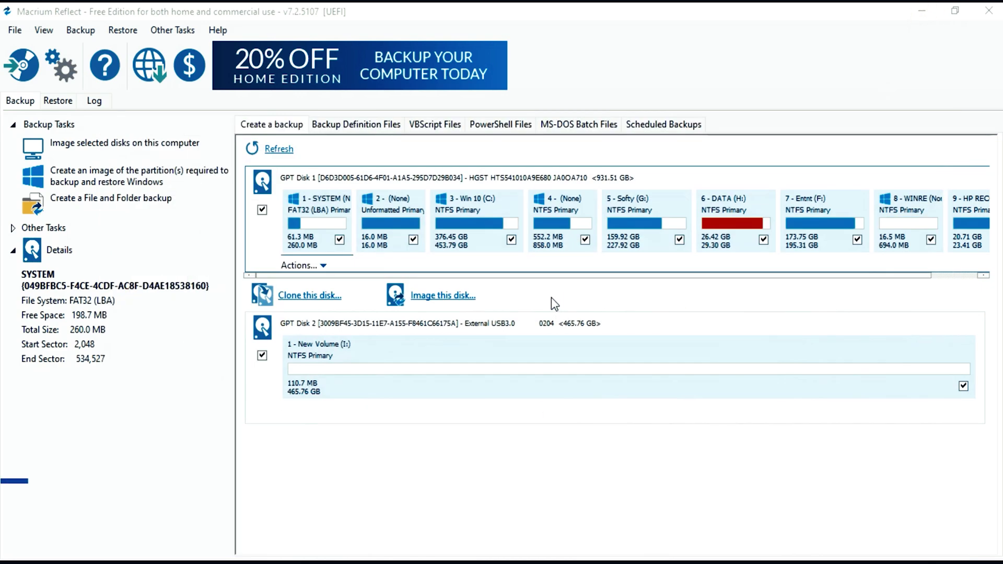
- Set up a clone of GPT Disk 1 with external GPT Disk 2 (USB3.0) as destination
{"action": "left_click", "coordinate": [304, 297]}
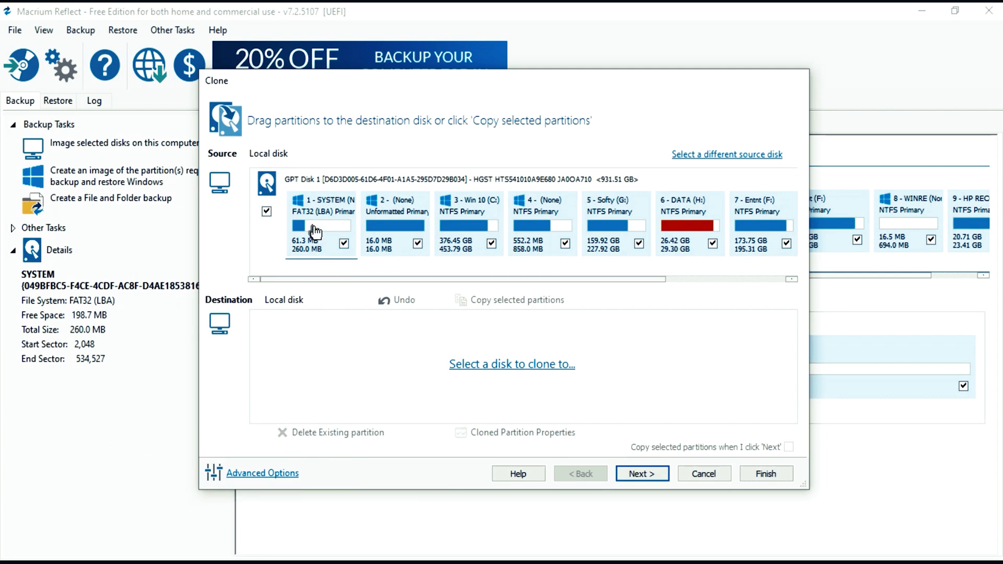
{"action": "left_click_drag", "start_coordinate": [316, 254], "coordinate": [298, 285]}
{"action": "left_click", "coordinate": [498, 368]}
{"action": "left_click", "coordinate": [403, 462]}
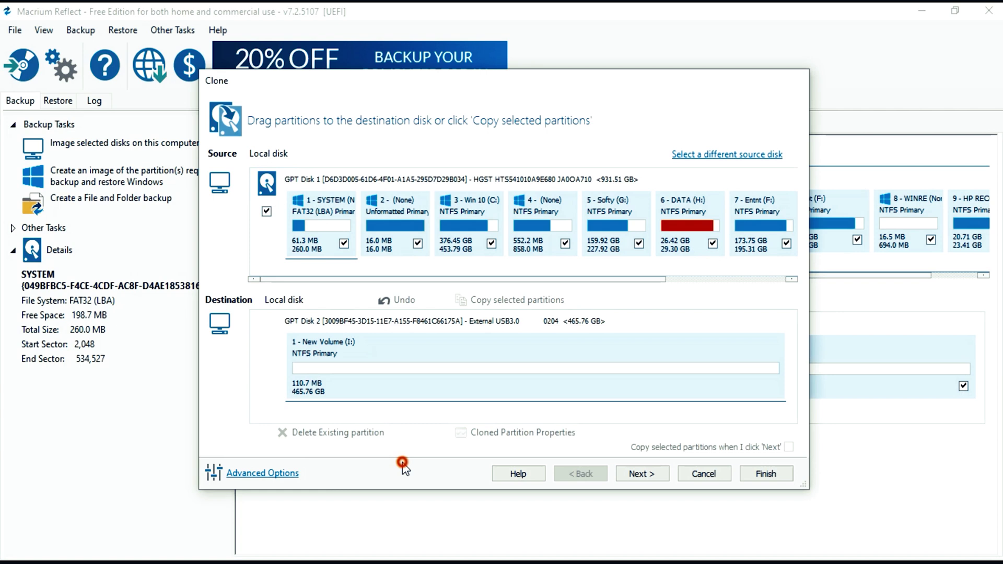
{"action": "left_click_drag", "start_coordinate": [309, 238], "coordinate": [315, 371]}
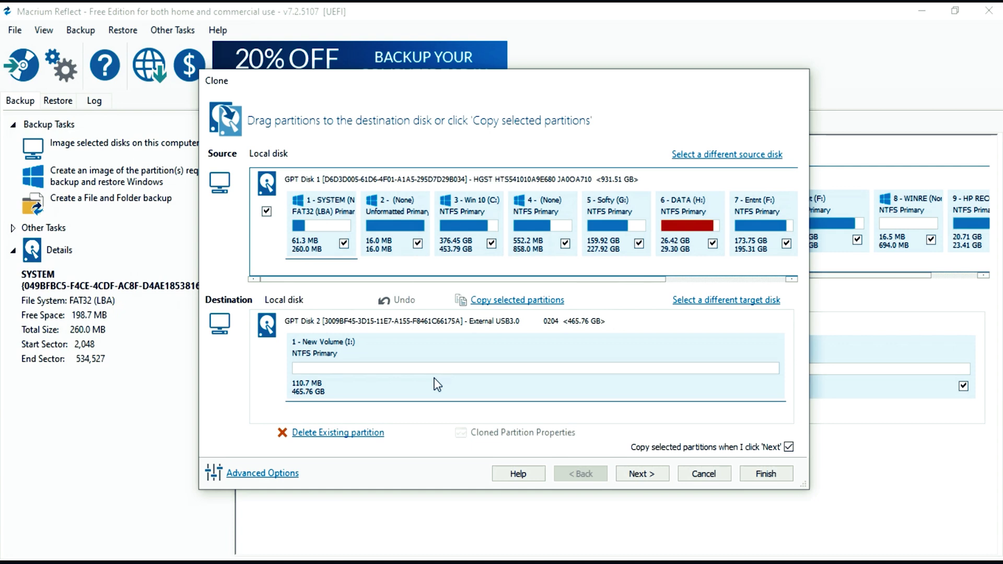
- Copy SYSTEM, 4 - (None), 8 - WINRE and Win 10 (C:) onto GPT Disk 2, leaving 10.20 GB free
{"action": "left_click_drag", "start_coordinate": [315, 207], "coordinate": [339, 363]}
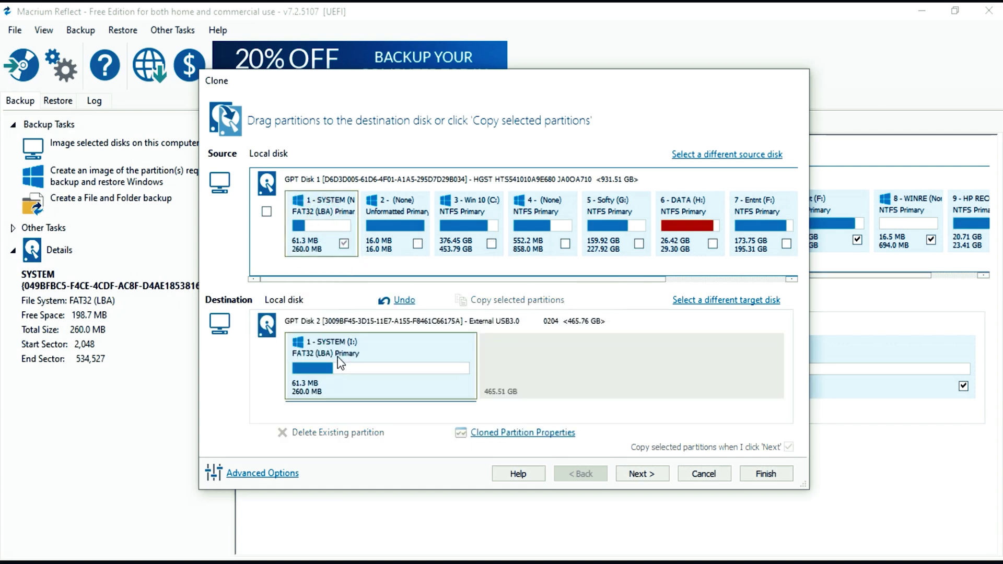
{"action": "left_click", "coordinate": [534, 365]}
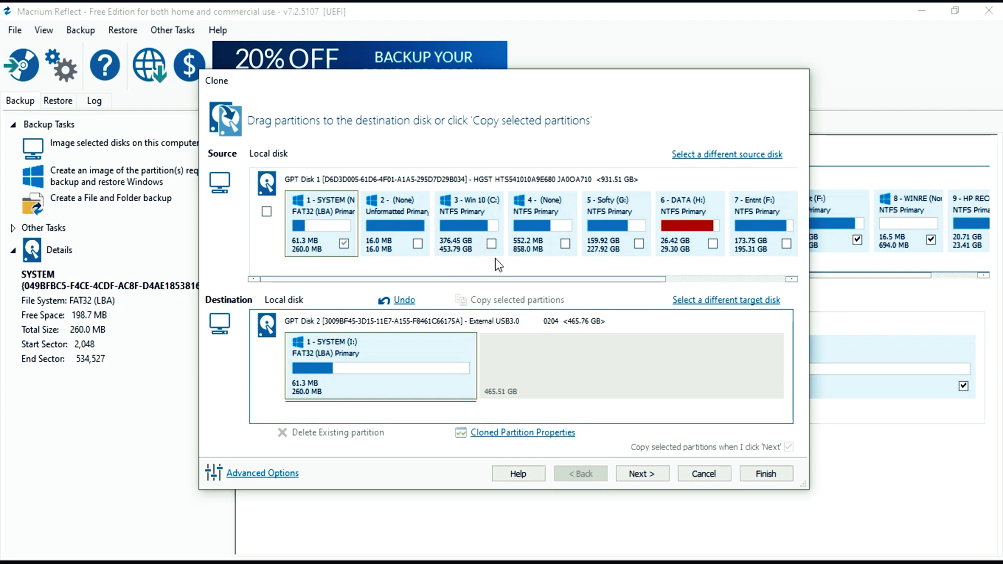
{"action": "left_click", "coordinate": [544, 231]}
{"action": "left_click_drag", "start_coordinate": [544, 230], "coordinate": [517, 377]}
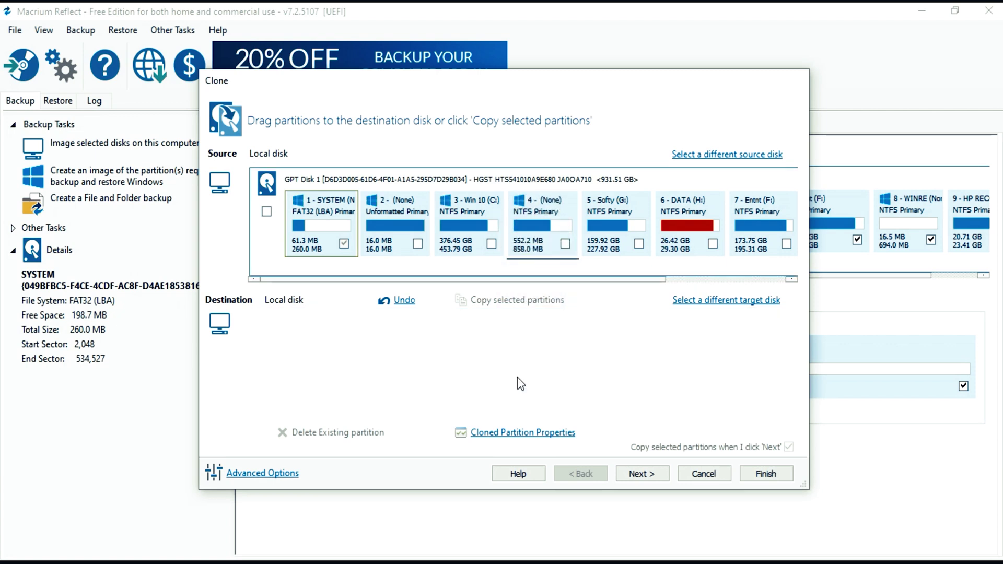
{"action": "left_click", "coordinate": [520, 280]}
{"action": "left_click_drag", "start_coordinate": [520, 280], "coordinate": [688, 282]}
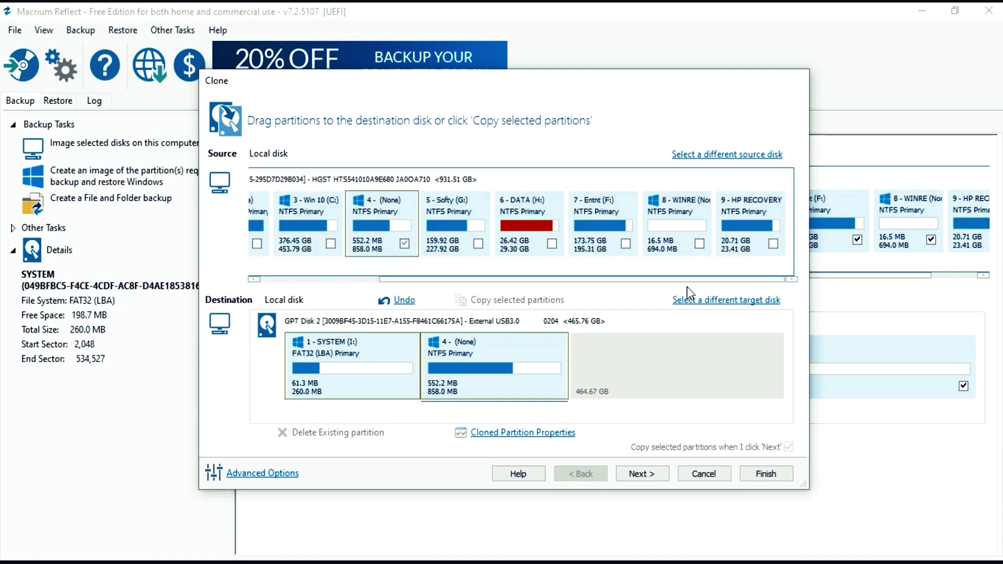
{"action": "left_click_drag", "start_coordinate": [677, 232], "coordinate": [615, 372]}
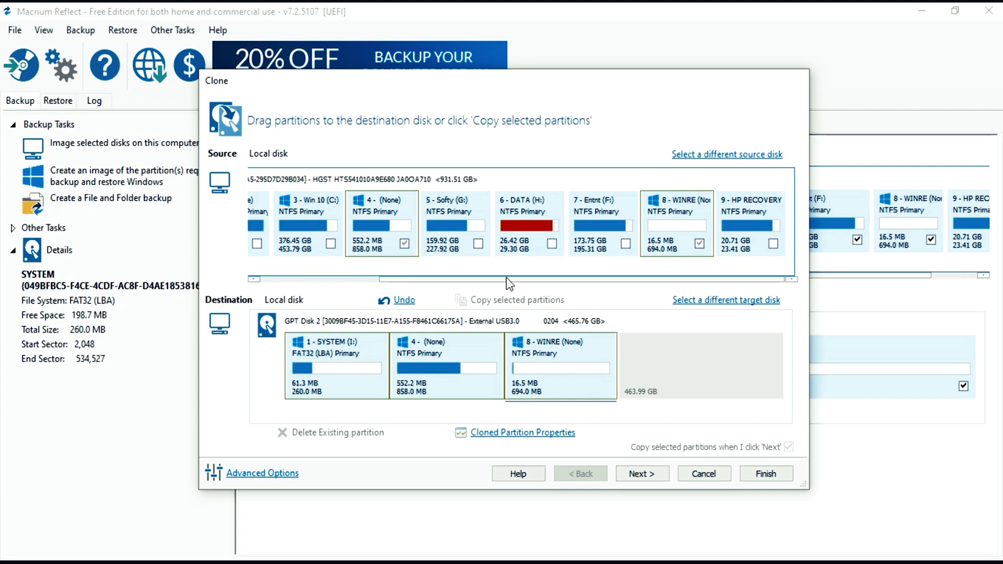
{"action": "left_click_drag", "start_coordinate": [515, 279], "coordinate": [362, 271]}
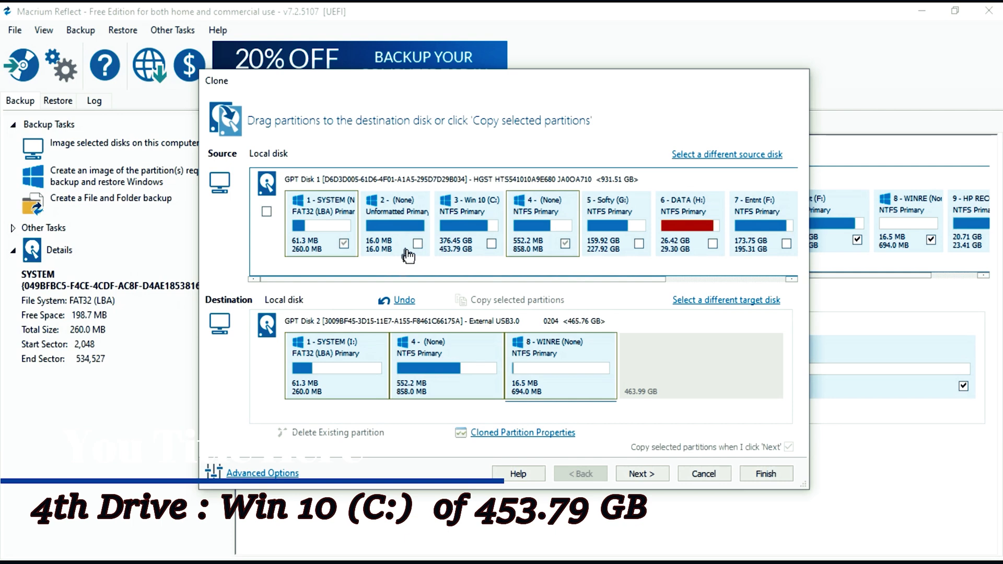
{"action": "left_click_drag", "start_coordinate": [476, 236], "coordinate": [642, 382]}
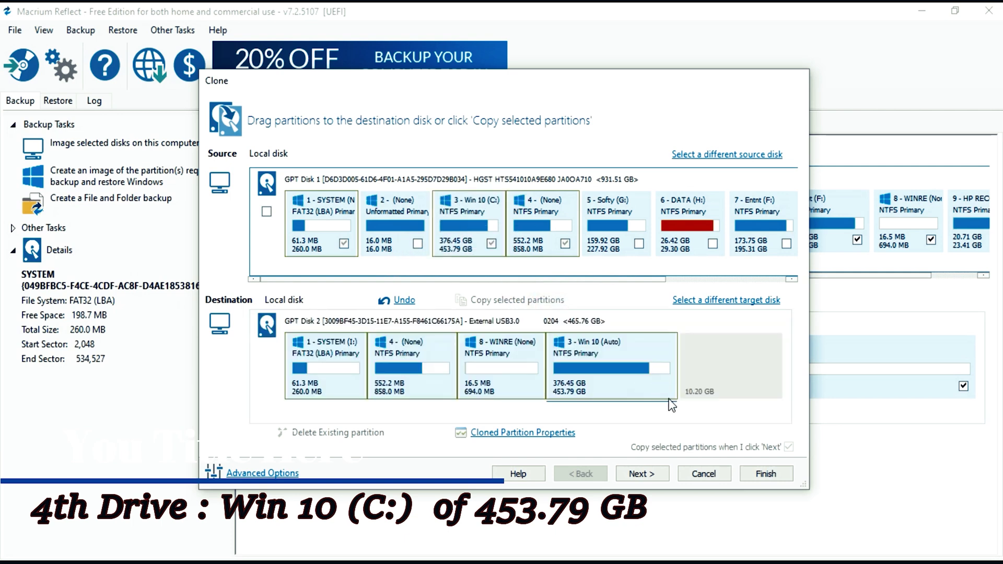
{"action": "left_click_drag", "start_coordinate": [661, 280], "coordinate": [798, 287]}
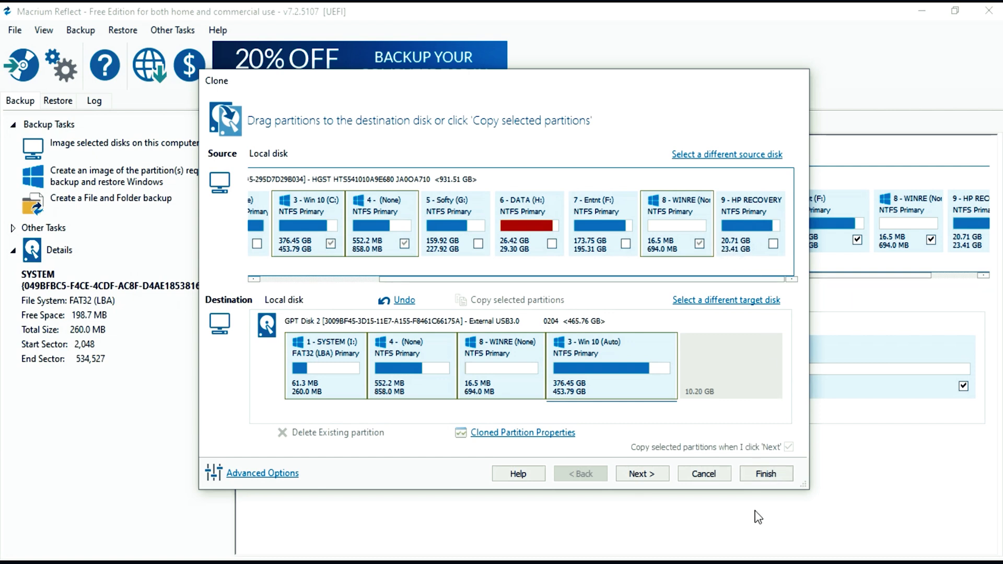
- Run calc from Win+R, then shrink Calculator and park it left of the Clone dialog
{"action": "key", "text": "super+r"}
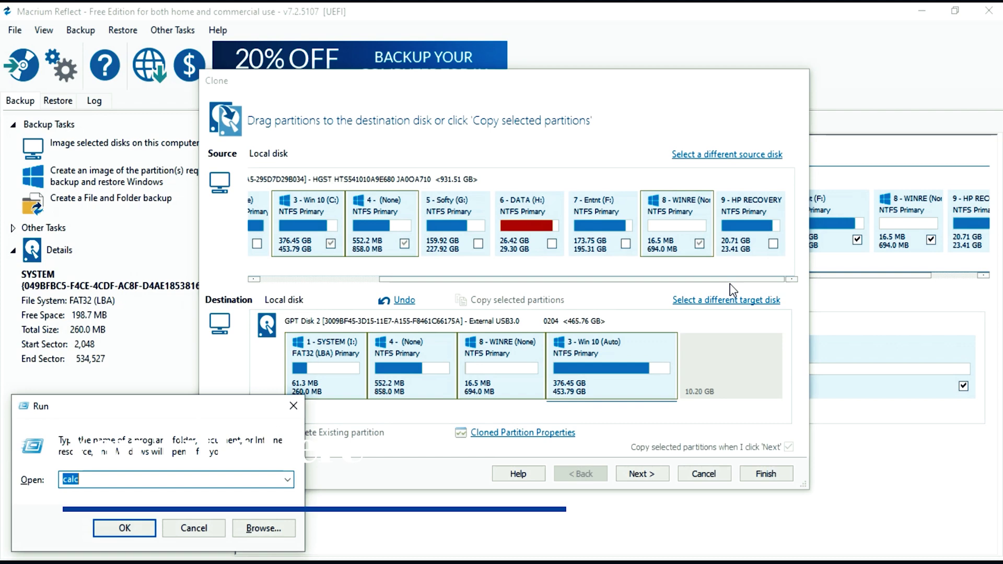
{"action": "key", "text": "Escape"}
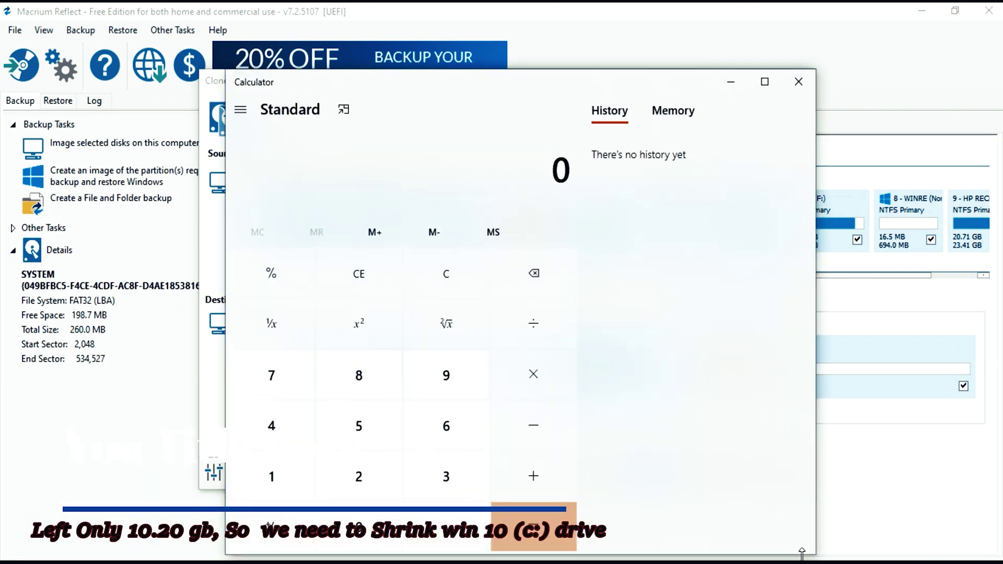
{"action": "mouse_move", "coordinate": [802, 554]}
{"action": "left_mouse_down"}
{"action": "mouse_move", "coordinate": [785, 519]}
{"action": "mouse_move", "coordinate": [572, 453]}
{"action": "left_mouse_up"}
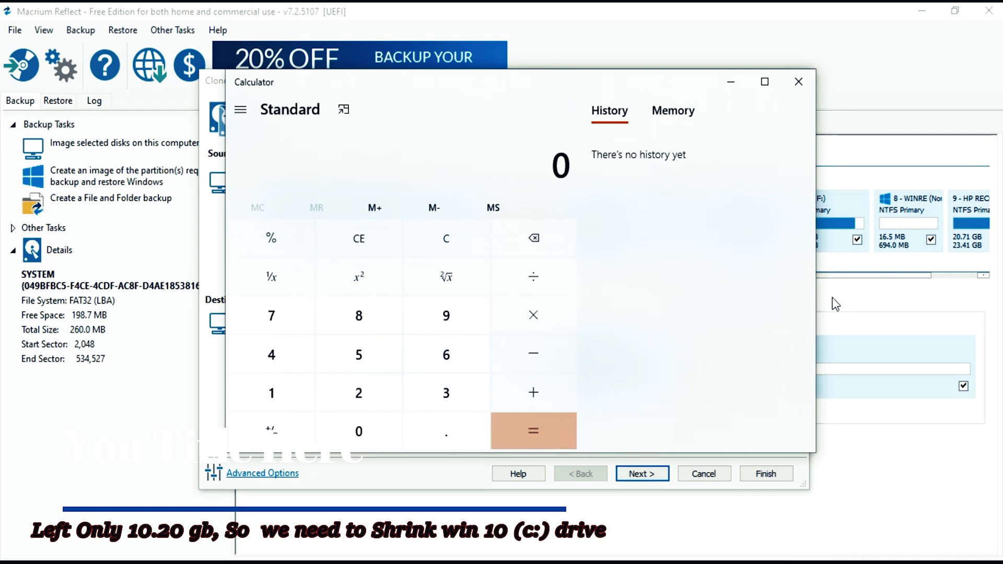
{"action": "mouse_move", "coordinate": [812, 303]}
{"action": "left_mouse_down"}
{"action": "mouse_move", "coordinate": [816, 293]}
{"action": "mouse_move", "coordinate": [575, 290]}
{"action": "left_mouse_up"}
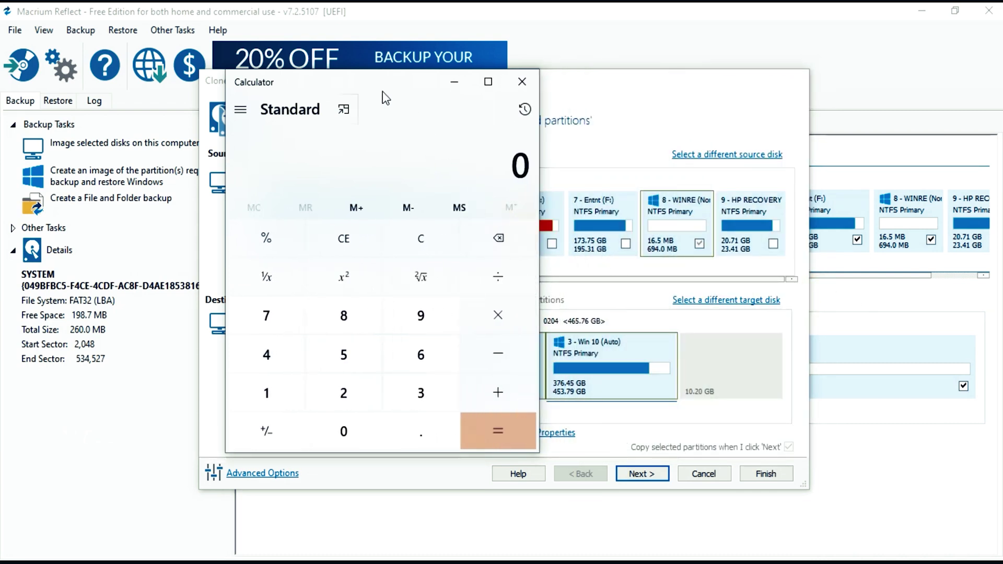
{"action": "mouse_move", "coordinate": [369, 87]}
{"action": "left_mouse_down"}
{"action": "mouse_move", "coordinate": [259, 90]}
{"action": "mouse_move", "coordinate": [195, 64]}
{"action": "left_mouse_up"}
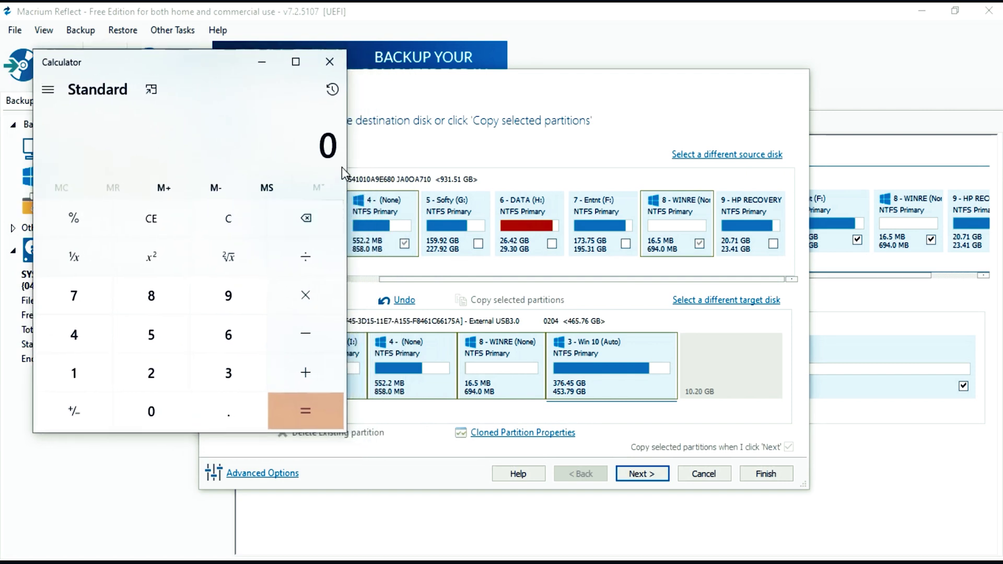
{"action": "left_click_drag", "start_coordinate": [344, 164], "coordinate": [230, 152]}
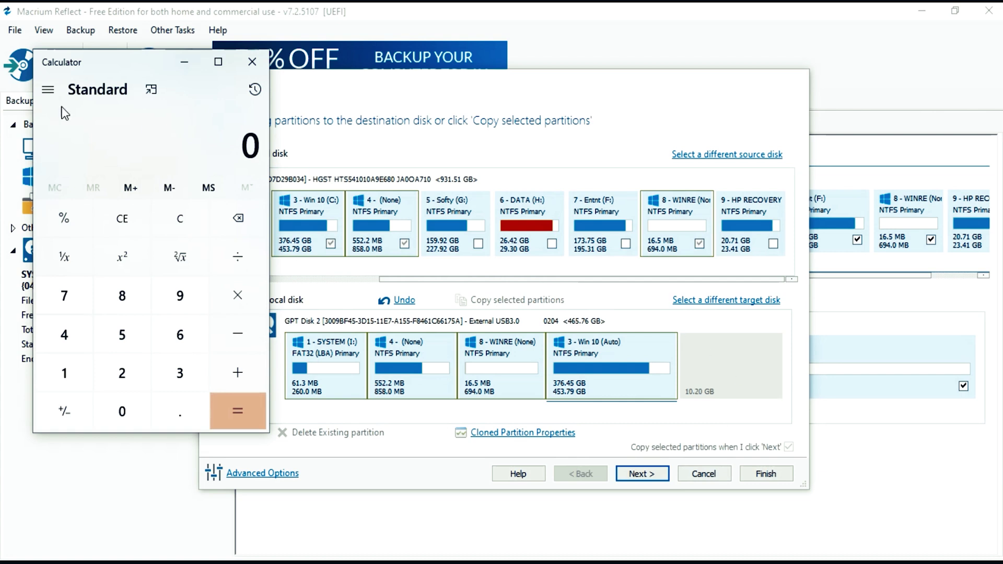
- In Calculator, compute 23.41 − 10.20 = 13.21 and copy the result
{"action": "left_click", "coordinate": [129, 136]}
{"action": "type", "text": "23"}
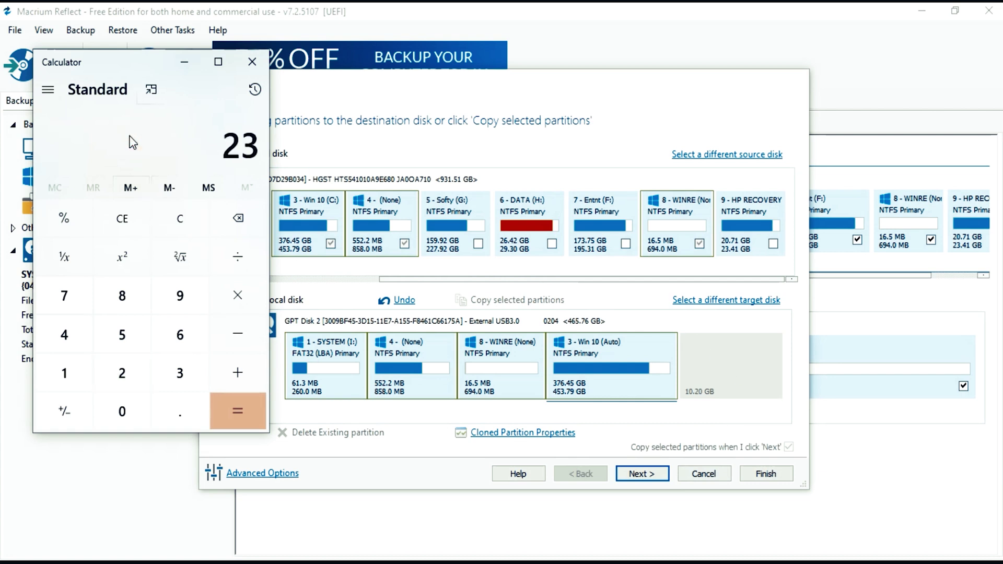
{"action": "type", "text": ".41"}
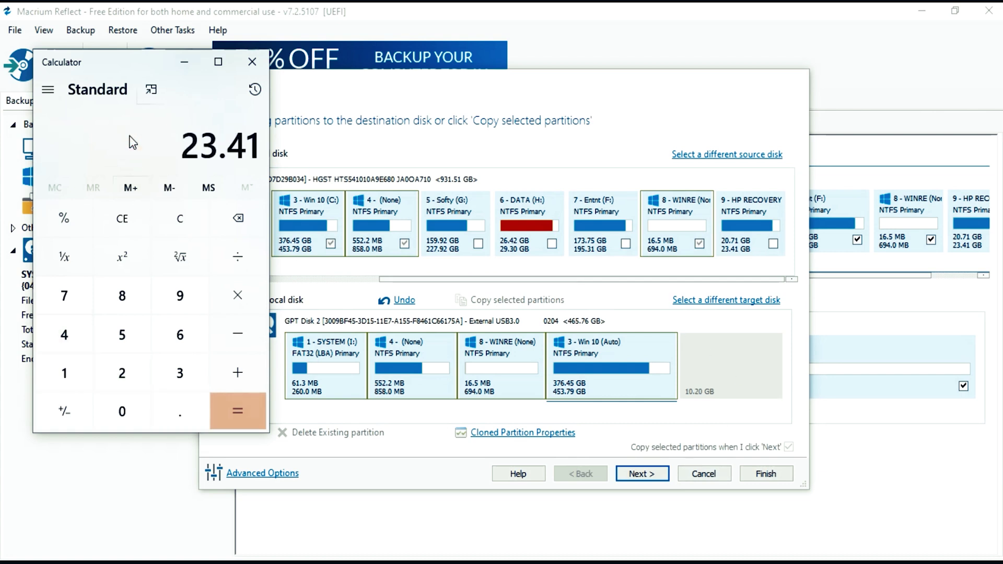
{"action": "key", "text": "minus"}
{"action": "type", "text": "10."}
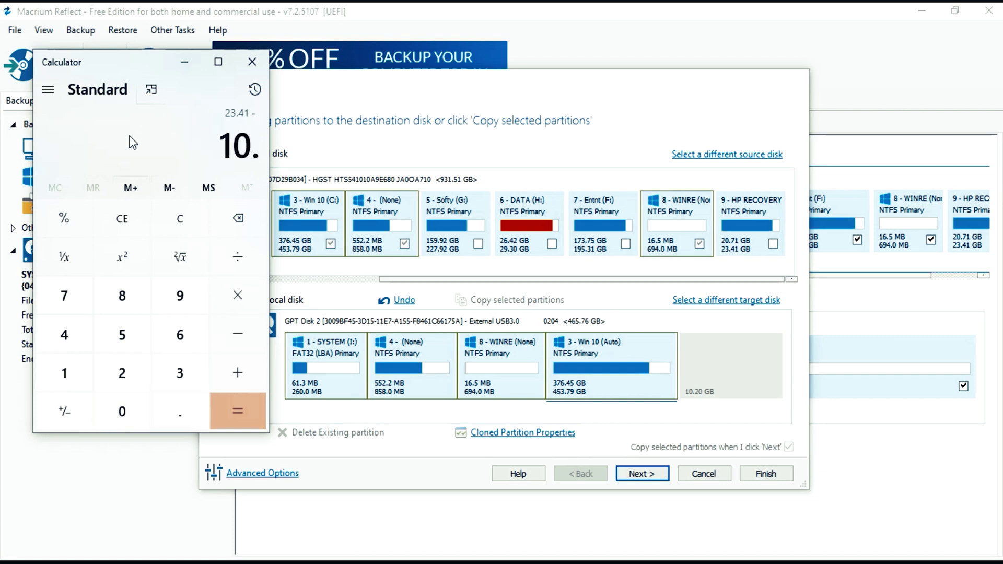
{"action": "type", "text": "20"}
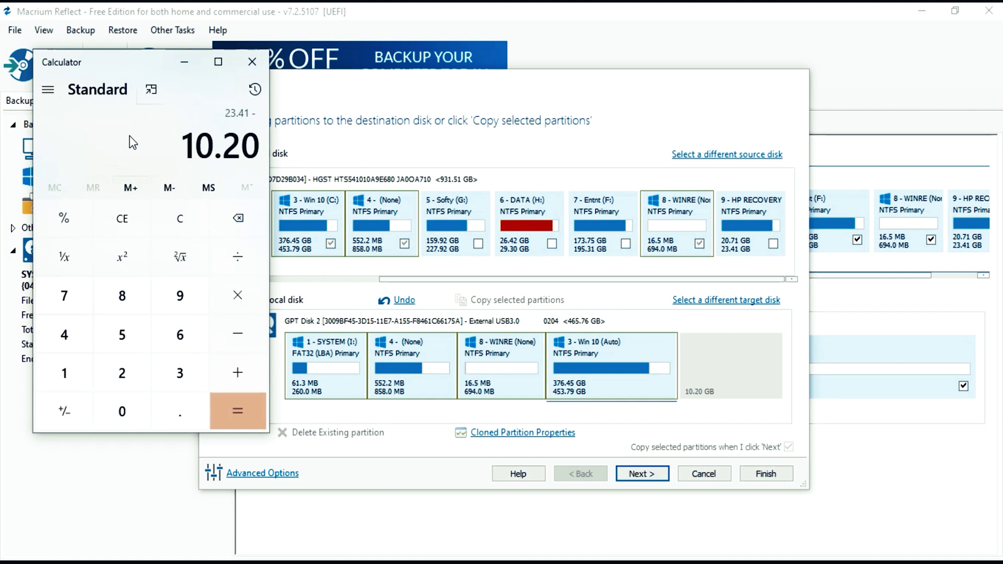
{"action": "key", "text": "Return"}
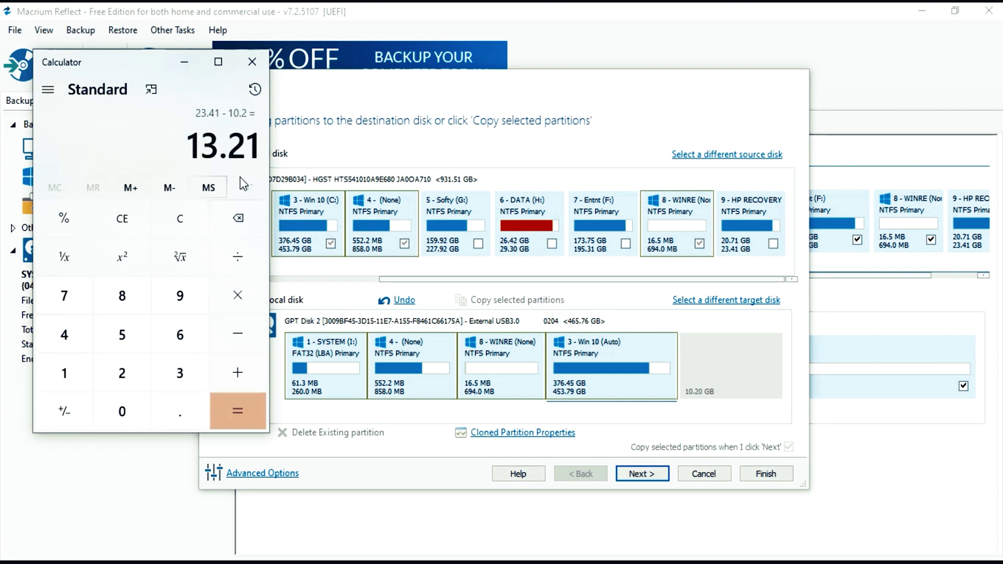
{"action": "left_click_drag", "start_coordinate": [188, 140], "coordinate": [260, 146]}
{"action": "right_click", "coordinate": [251, 147]}
{"action": "left_click", "coordinate": [265, 162]}
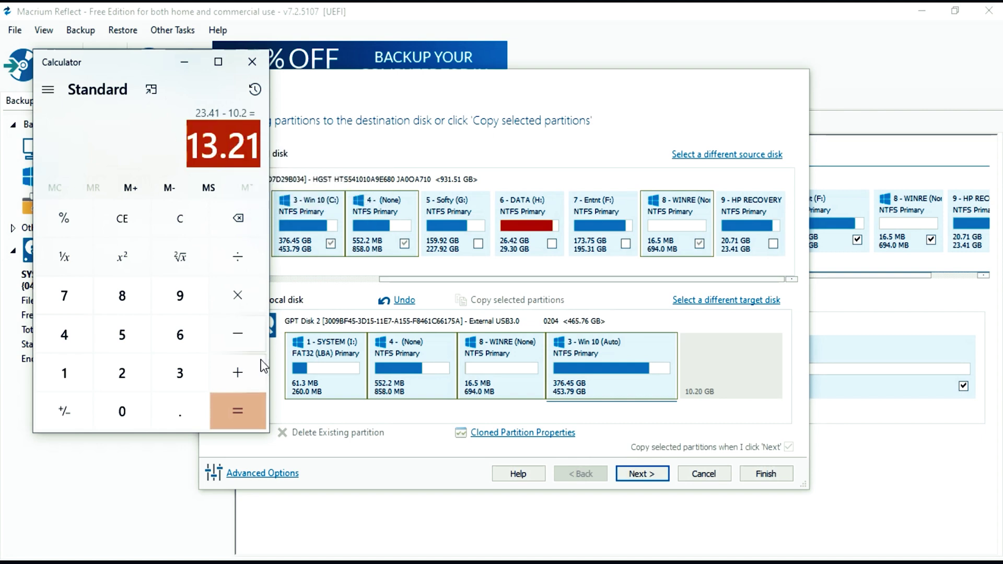
{"action": "key", "text": "Return"}
- Clear Calculator and compute 453.79 − 13.21 = 440.58, keeping the result on display
{"action": "left_click", "coordinate": [190, 211]}
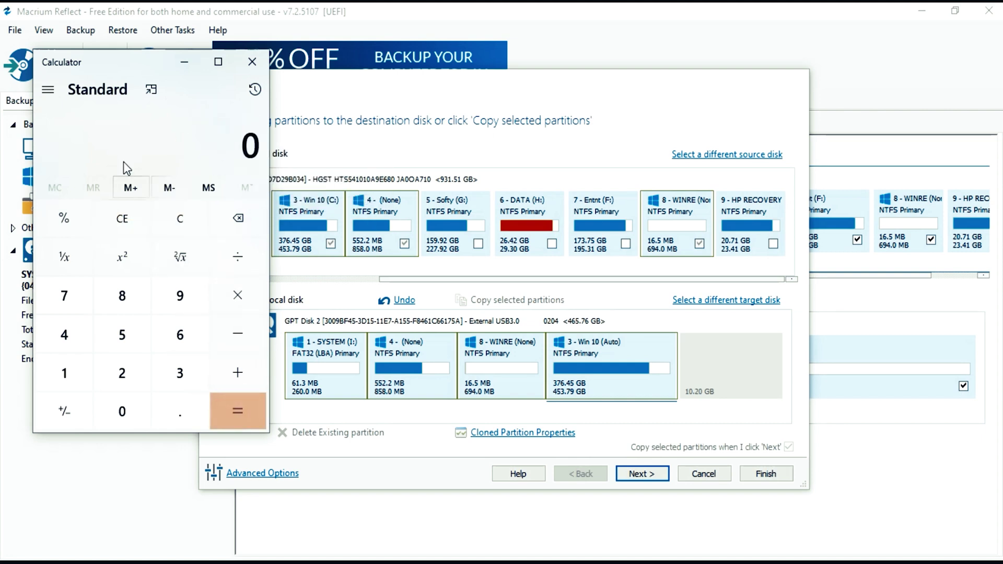
{"action": "type", "text": "45"}
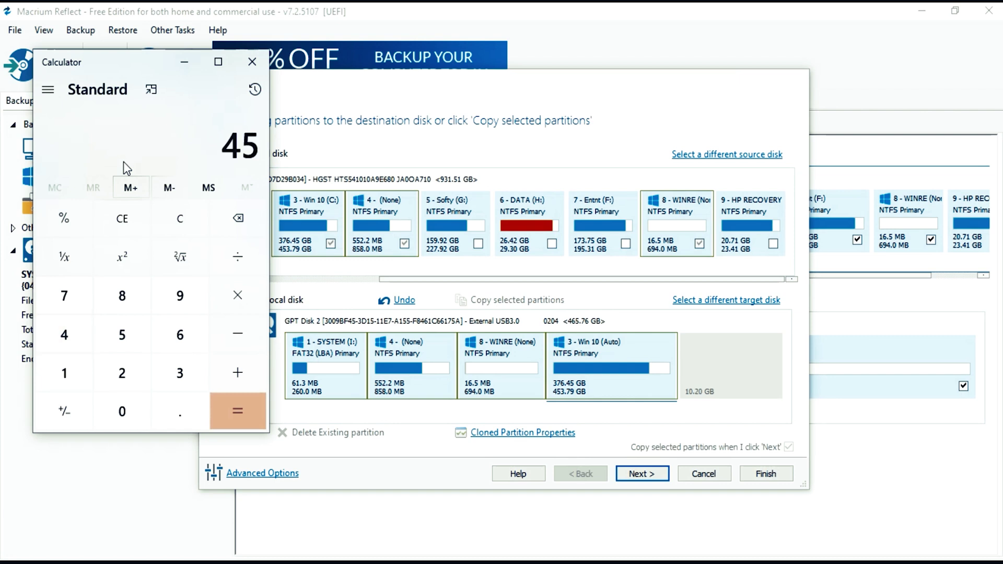
{"action": "type", "text": "3."}
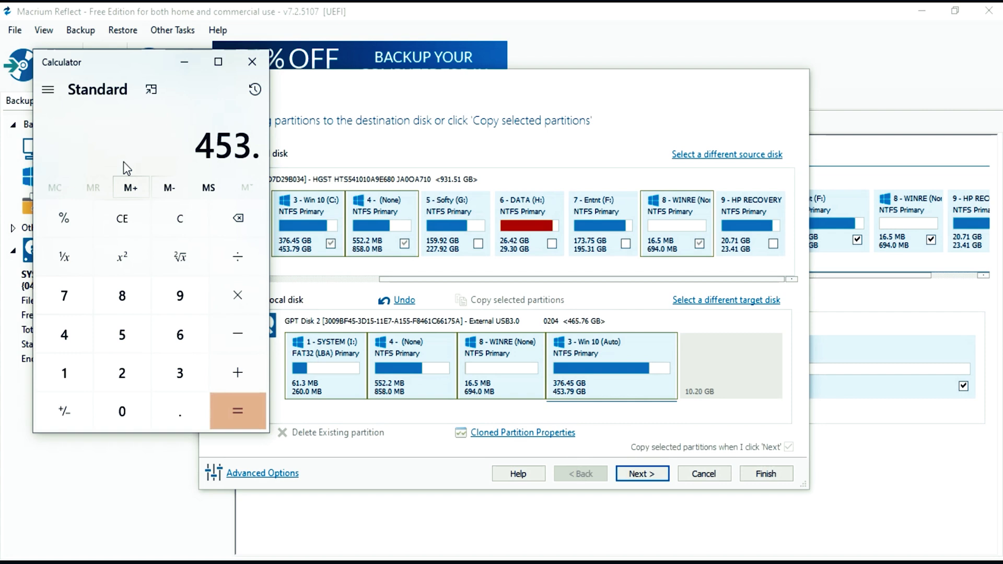
{"action": "type", "text": "79"}
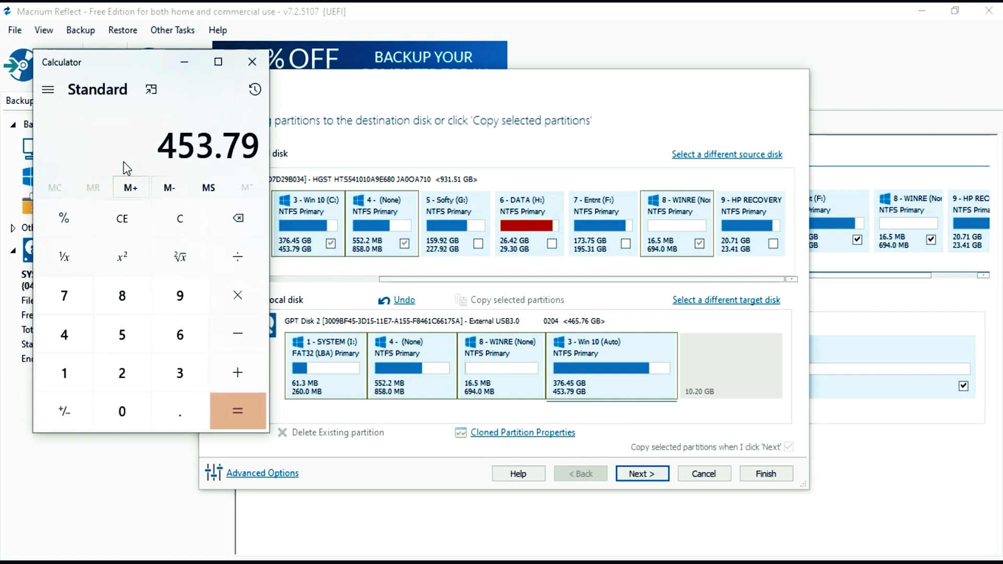
{"action": "key", "text": "minus"}
{"action": "type", "text": "13.21"}
{"action": "key", "text": "Return"}
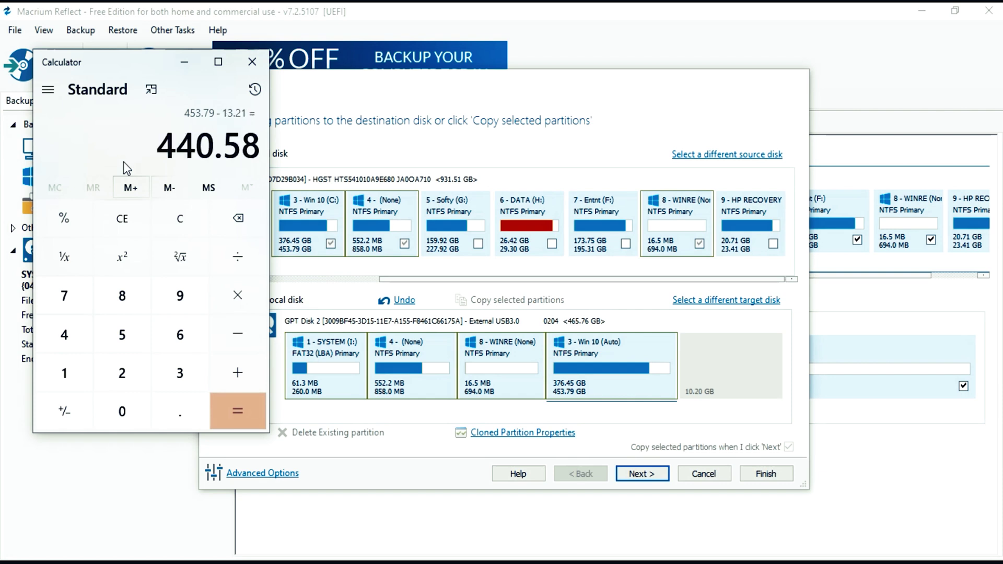
{"action": "key", "text": "ctrl+c"}
{"action": "key", "text": "Escape"}
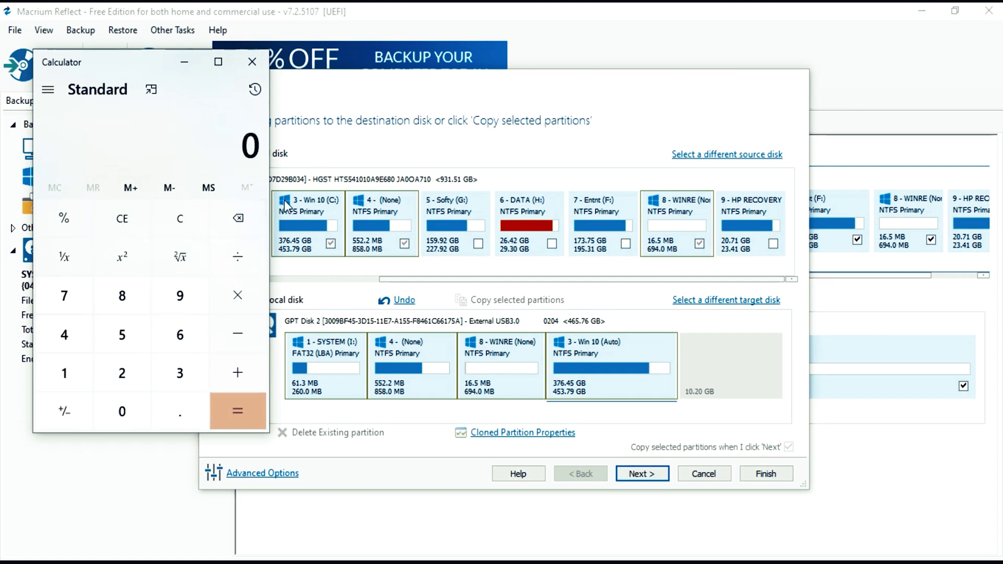
{"action": "key", "text": "ctrl+v"}
- Bring up Partition Properties for the Win 10 destination partition, with Calculator's 440.58 alongside
{"action": "left_click", "coordinate": [592, 390]}
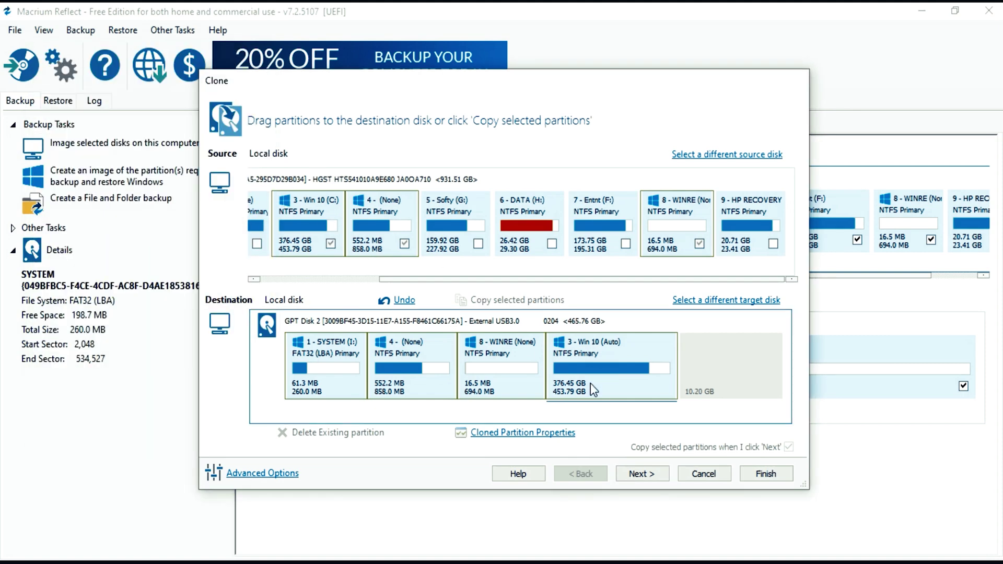
{"action": "left_click", "coordinate": [538, 434]}
{"action": "key", "text": "alt+Tab"}
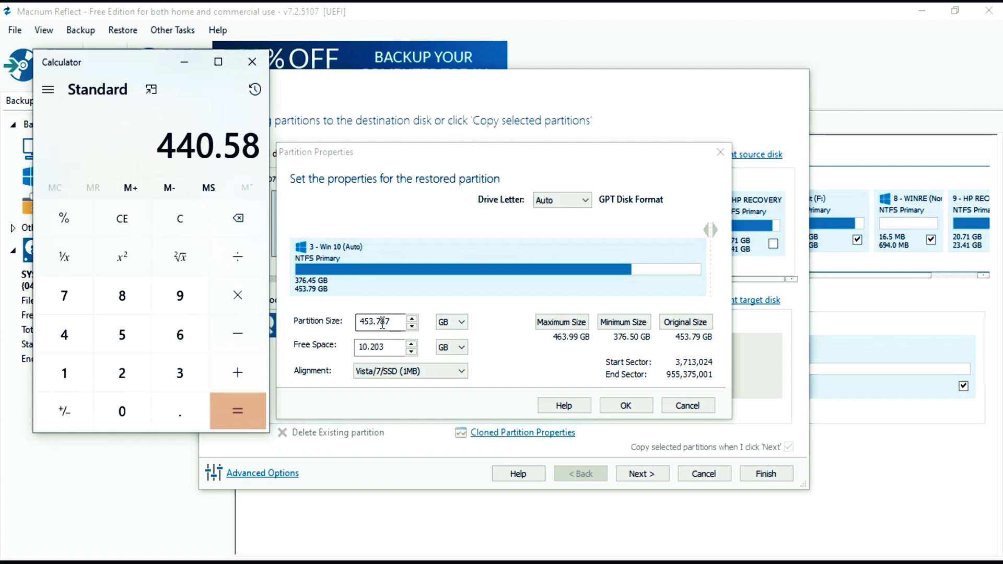
- Set the Win 10 destination partition size to 440.58 GB and confirm
{"action": "left_click_drag", "start_coordinate": [402, 322], "coordinate": [367, 320]}
{"action": "type", "text": "44"}
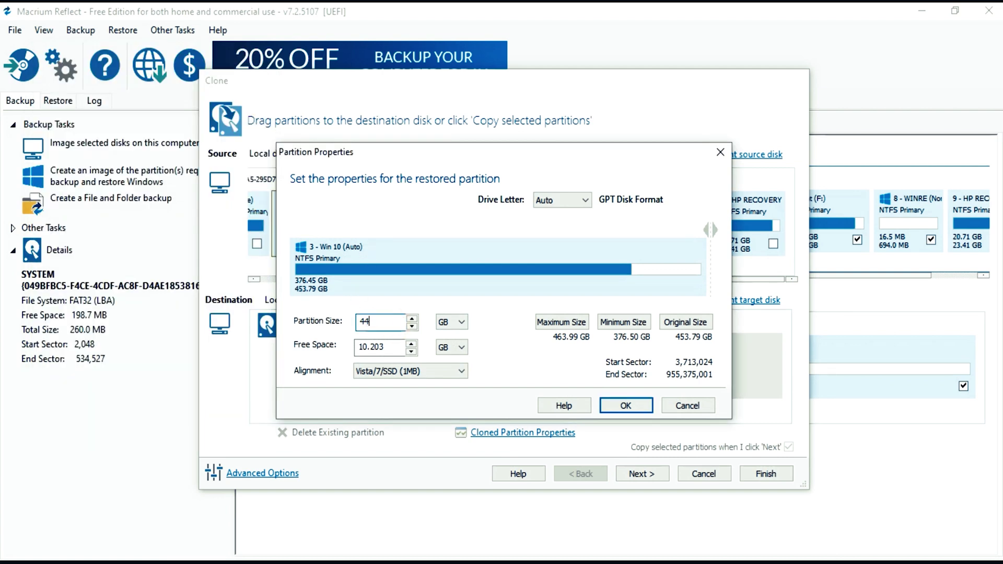
{"action": "type", "text": "0.58"}
{"action": "left_click", "coordinate": [622, 407]}
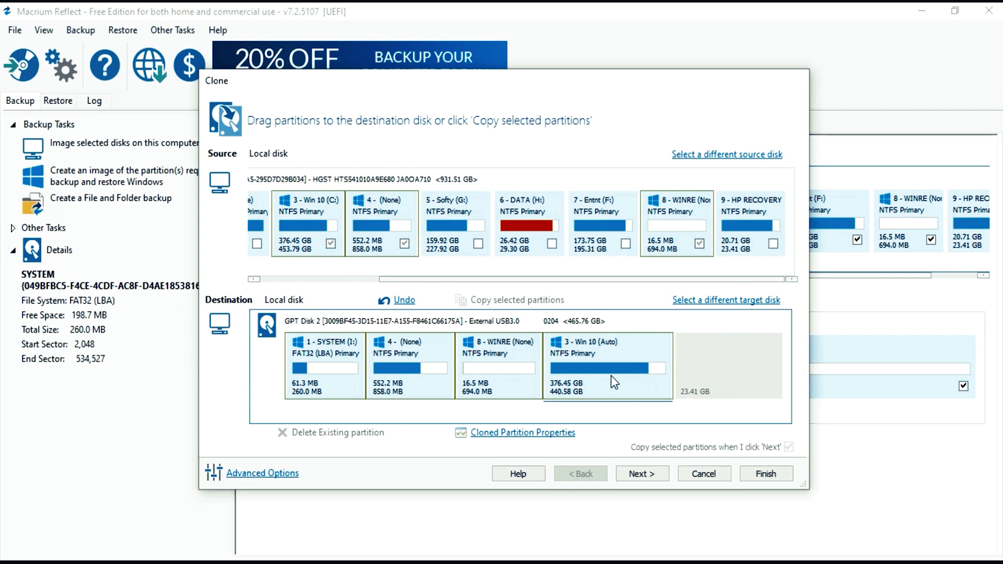
- Drag HP RECOVERY into the destination's free space and check the SYSTEM, WINRE, Win 10 and HP RECOVERY partitions
{"action": "left_click_drag", "start_coordinate": [745, 219], "coordinate": [712, 366]}
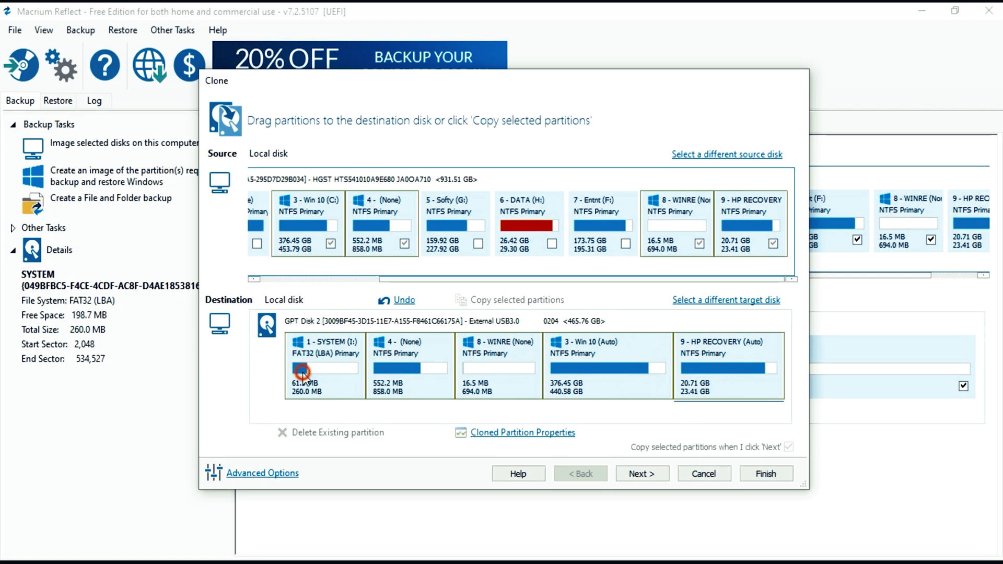
{"action": "left_click", "coordinate": [303, 371]}
{"action": "left_click", "coordinate": [472, 375]}
{"action": "left_click", "coordinate": [596, 371]}
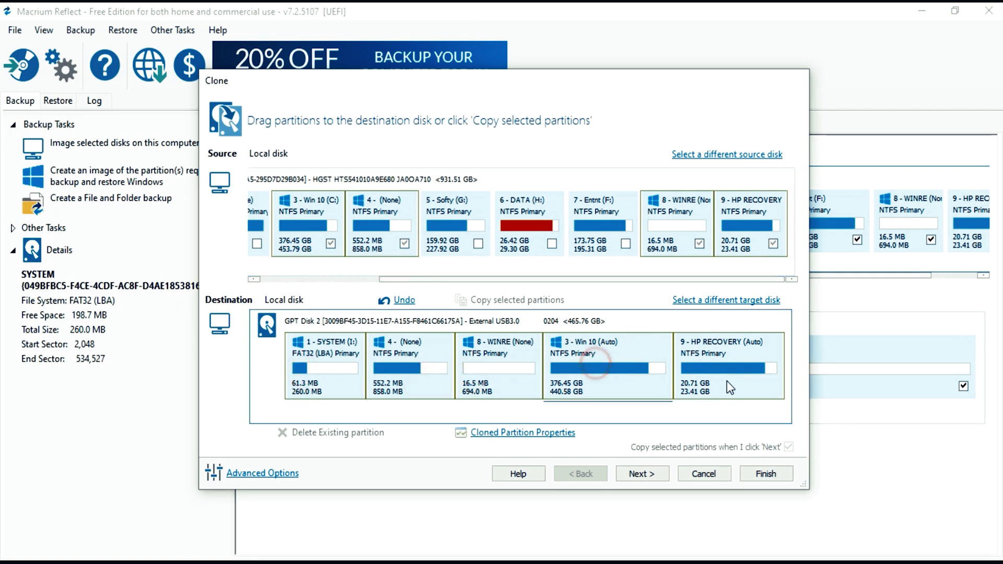
{"action": "left_click", "coordinate": [726, 380]}
{"action": "left_click_drag", "start_coordinate": [676, 281], "coordinate": [470, 271]}
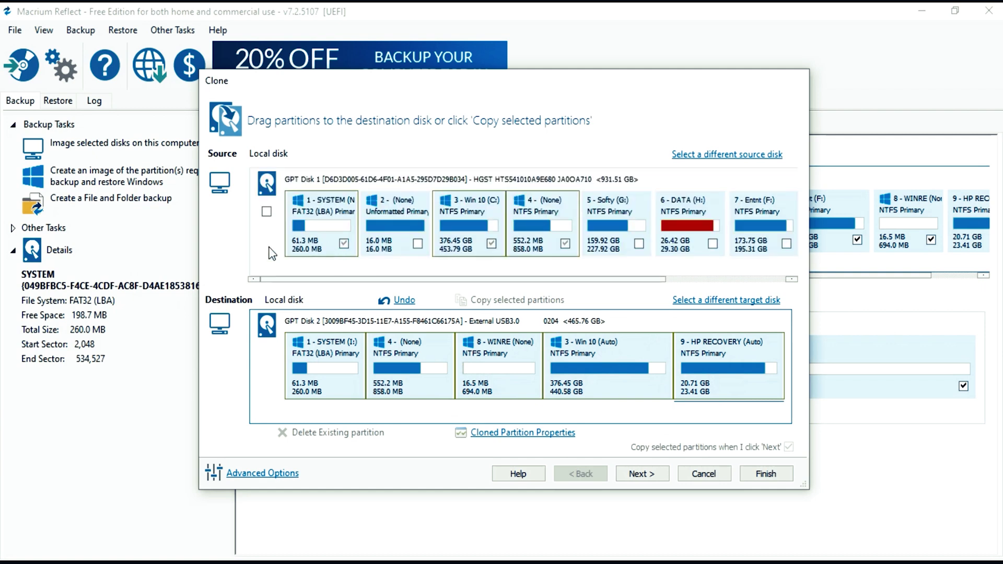
- Pass the scheduling page without a schedule, look over the Clone Summary, and finish the wizard
{"action": "left_click", "coordinate": [653, 475]}
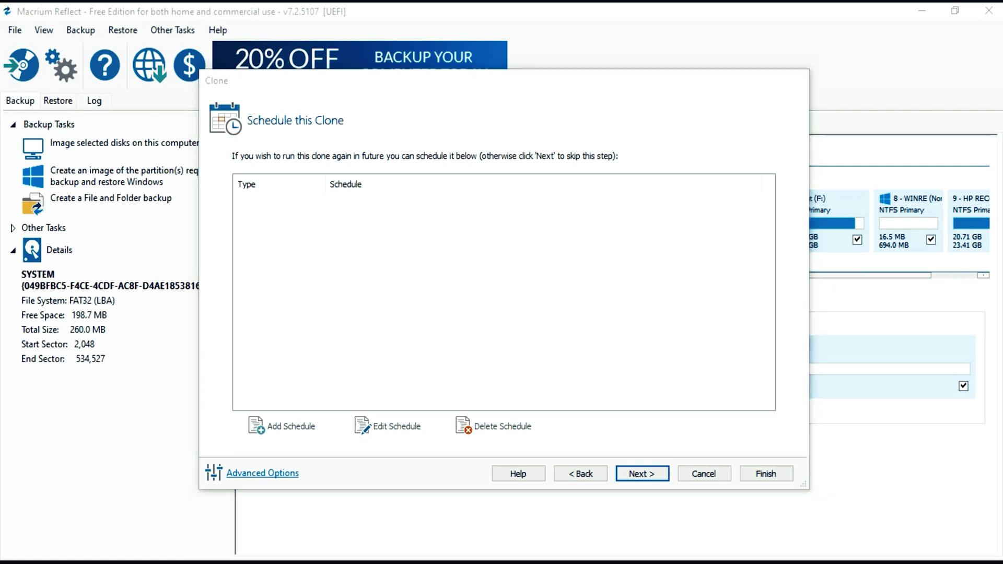
{"action": "left_click", "coordinate": [642, 476]}
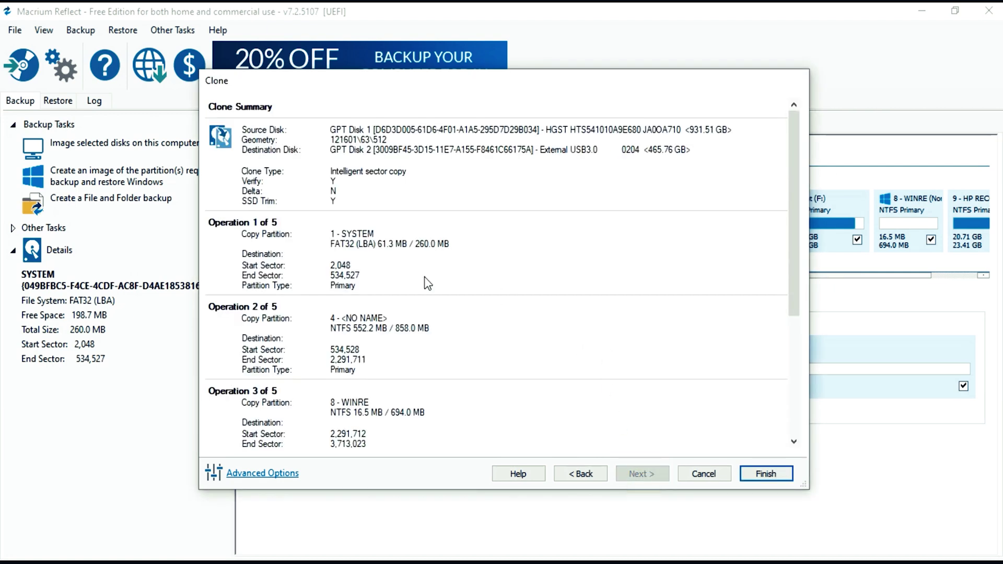
{"action": "scroll", "coordinate": [426, 269], "scroll_direction": "down", "scroll_amount": 5}
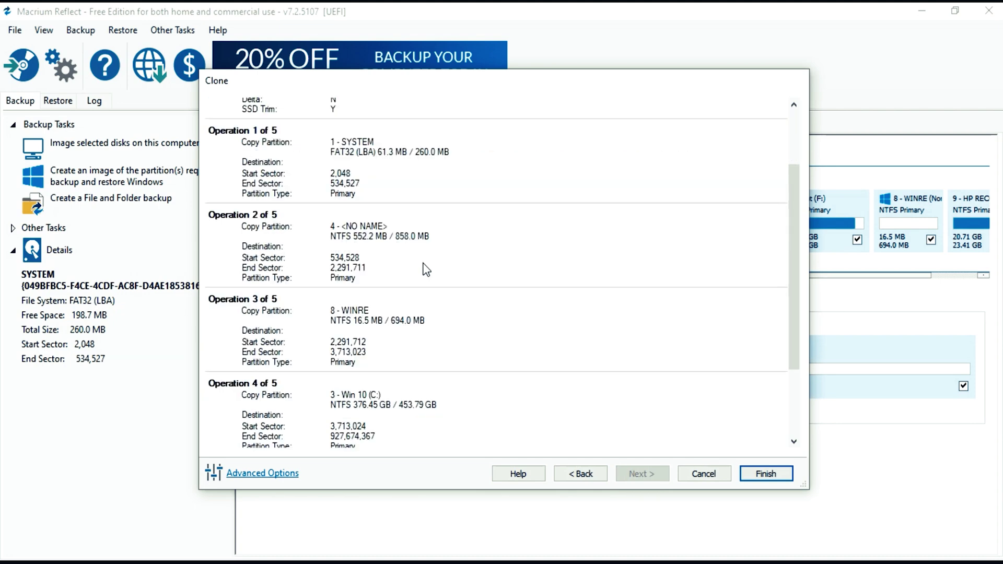
{"action": "scroll", "coordinate": [426, 269], "scroll_direction": "up", "scroll_amount": 5}
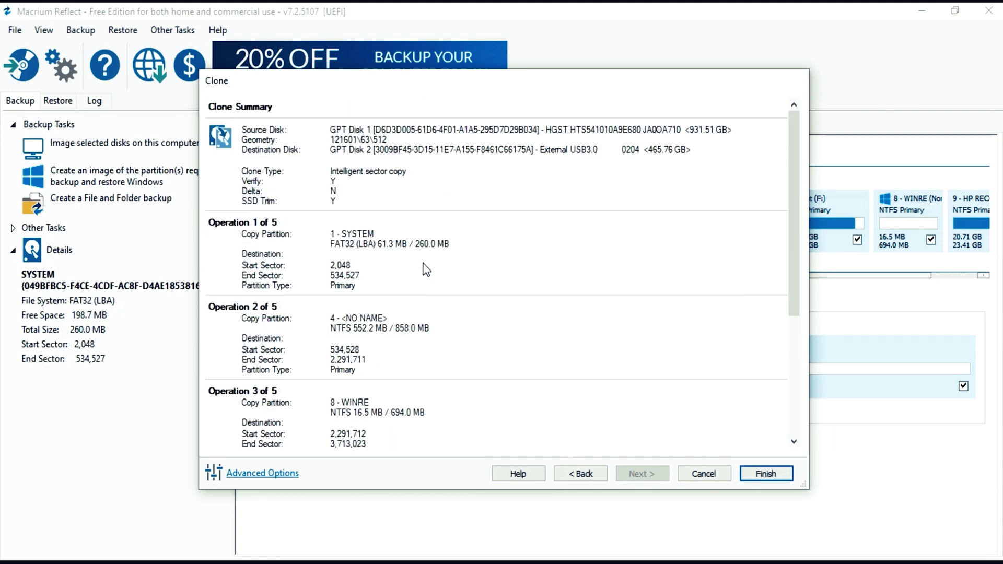
{"action": "left_click", "coordinate": [766, 473]}
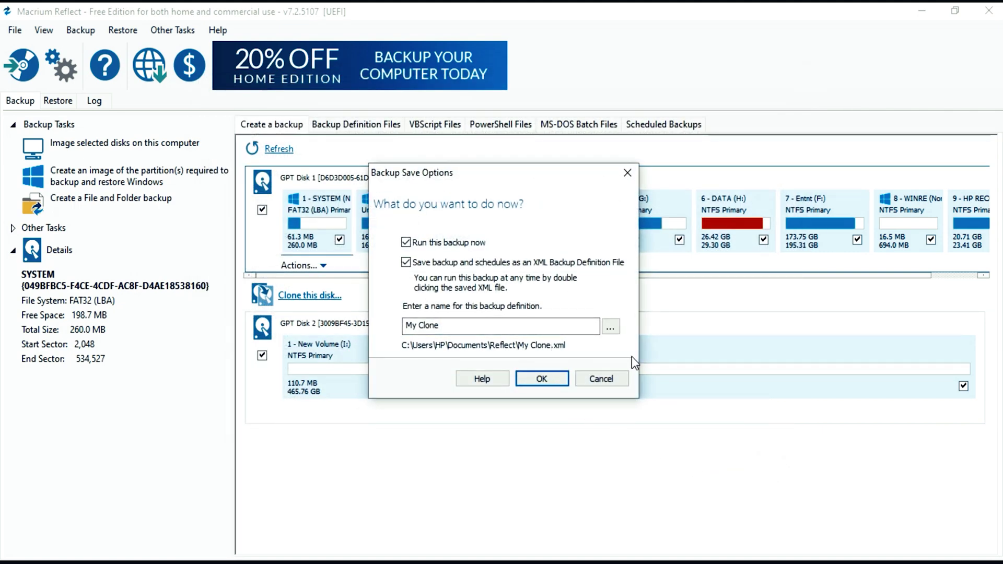
- Rename the clone definition to My_Clone_06_08_2020 and accept the save options
{"action": "left_click_drag", "start_coordinate": [499, 328], "coordinate": [400, 327]}
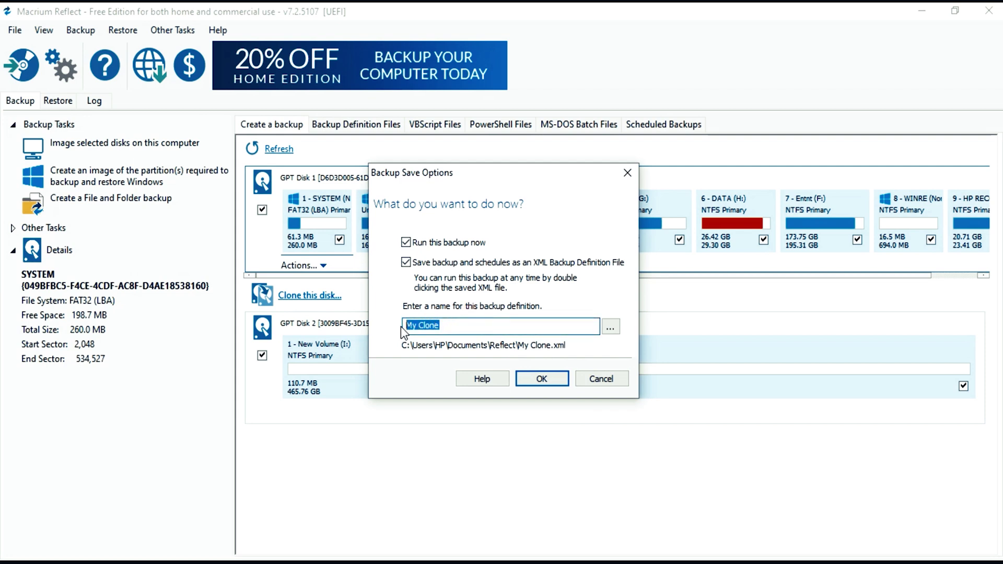
{"action": "type", "text": "My_Clone_06"}
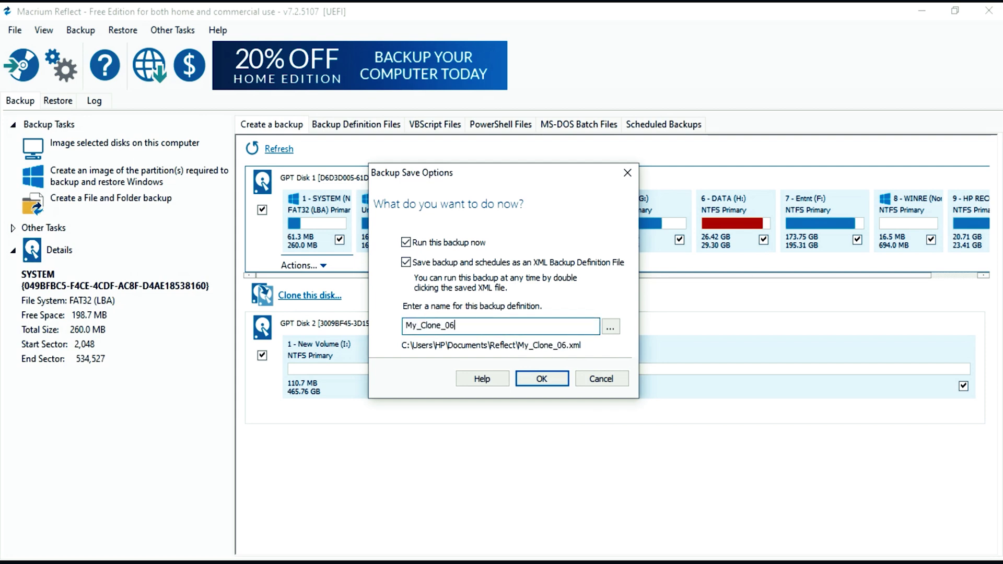
{"action": "type", "text": "_08_2020"}
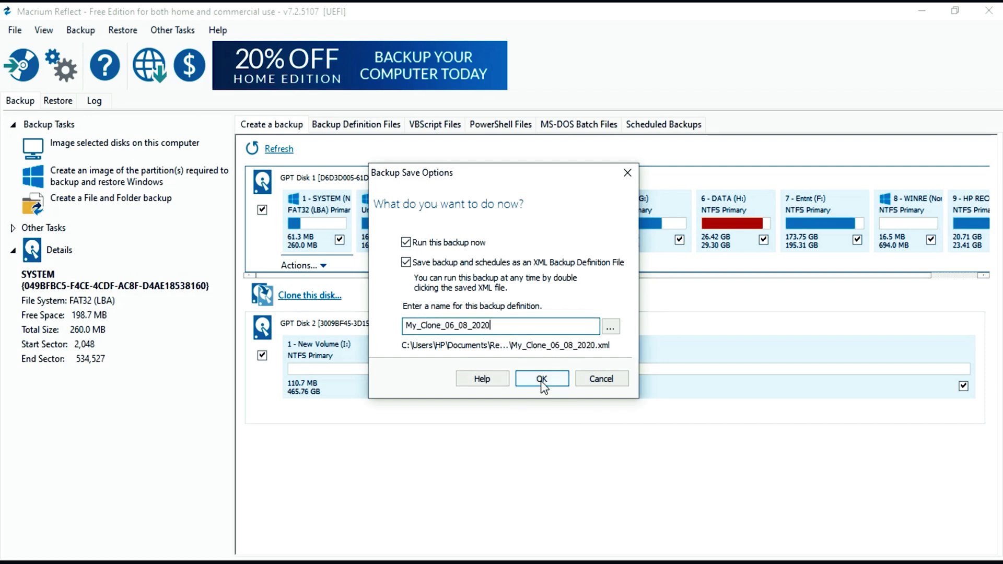
{"action": "left_click", "coordinate": [541, 380]}
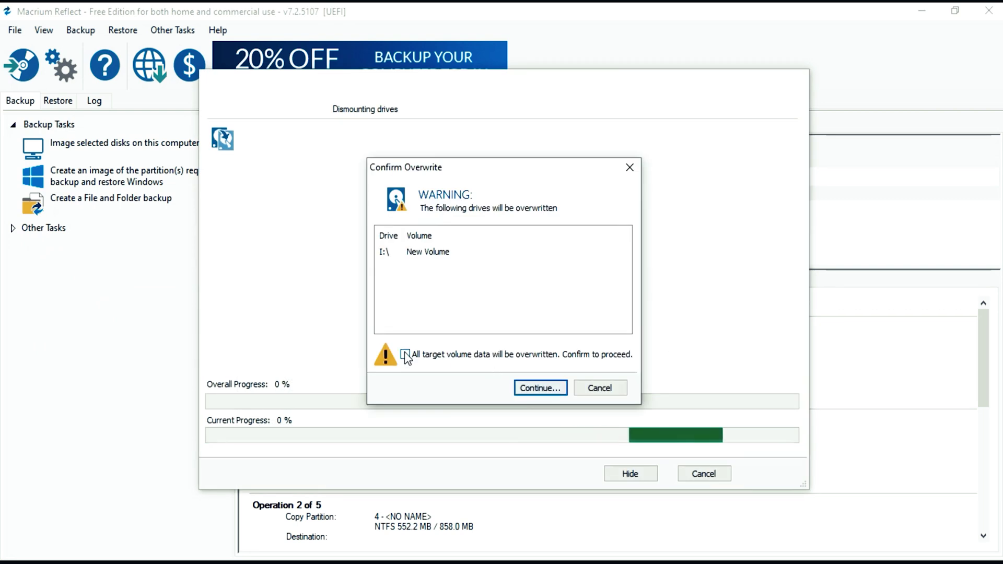
- Confirm that New Volume (I:) may be overwritten and continue the clone
{"action": "key", "text": "alt+Tab"}
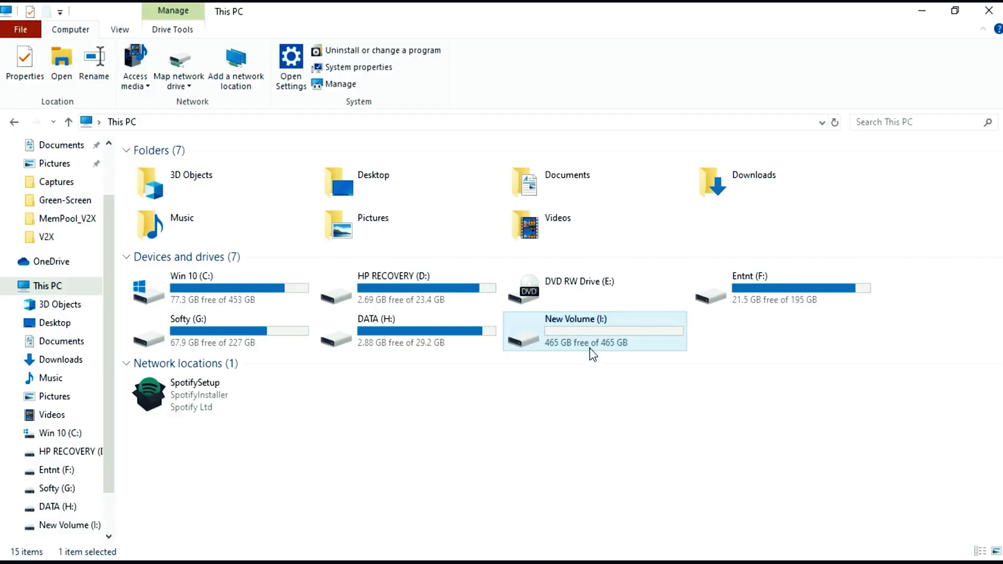
{"action": "left_click", "coordinate": [922, 10]}
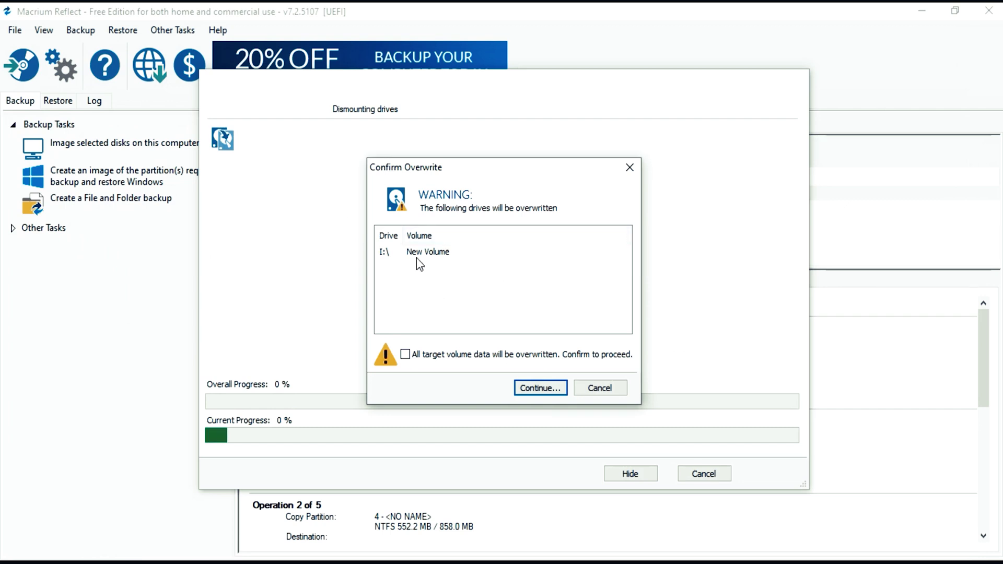
{"action": "left_click", "coordinate": [405, 354]}
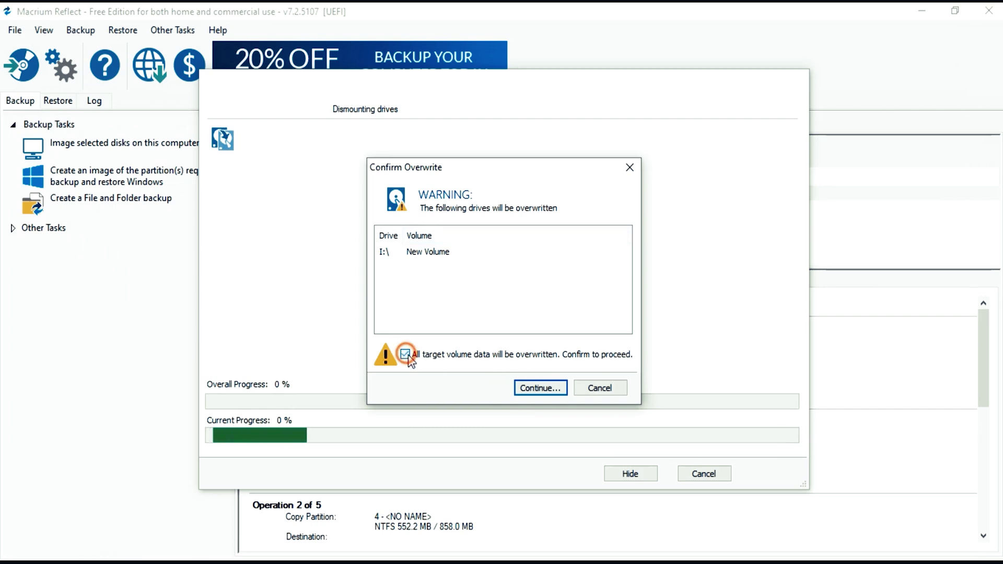
{"action": "left_click", "coordinate": [546, 391]}
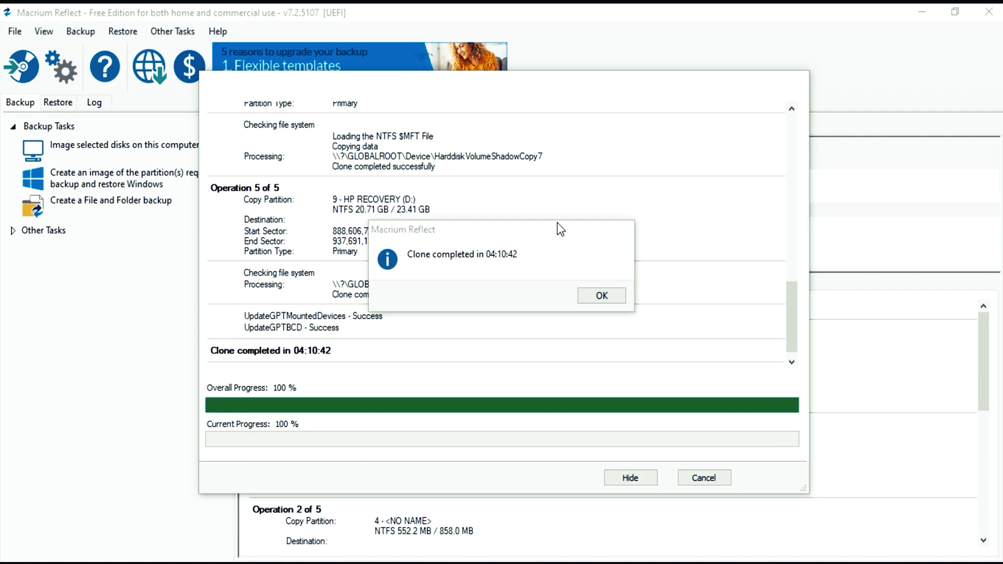
- Dismiss the 'Clone completed in 04:10:42' message once the clone finishes
{"action": "left_click", "coordinate": [602, 296]}
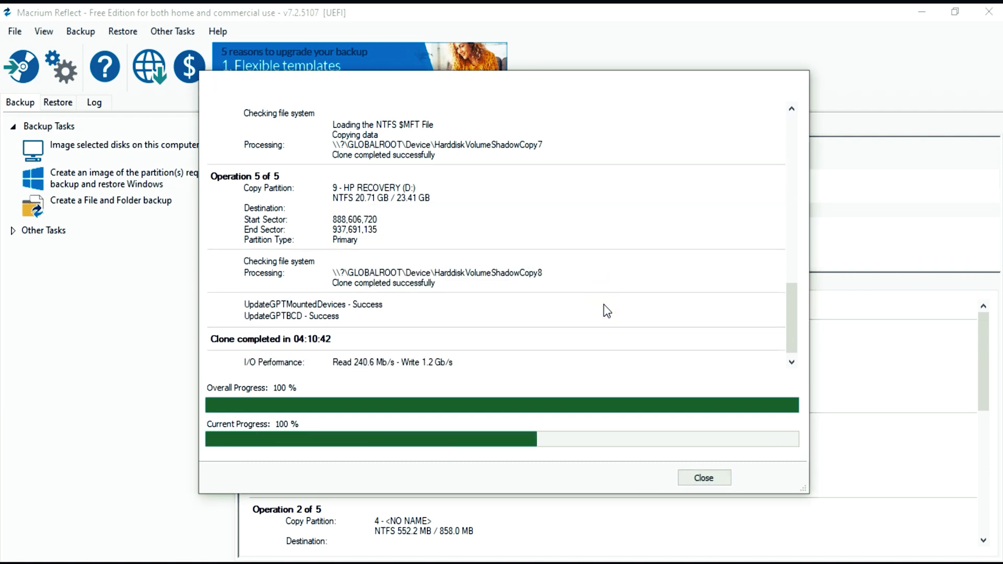
- Close the clone progress window and mark drives C:, D: and the cloned I: and J: in This PC
{"action": "left_click", "coordinate": [705, 477]}
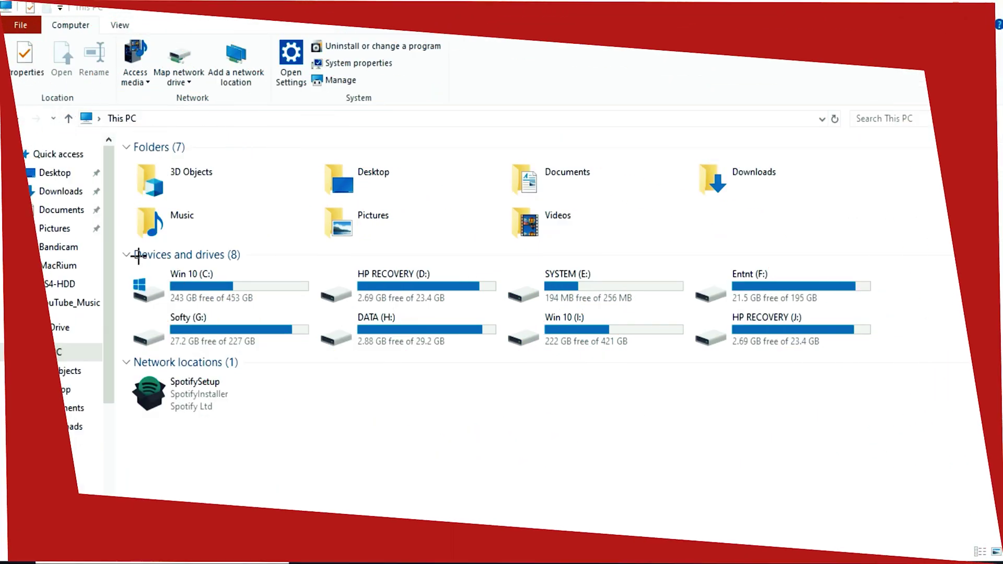
{"action": "mouse_move", "coordinate": [154, 268]}
{"action": "left_mouse_down"}
{"action": "mouse_move", "coordinate": [250, 292]}
{"action": "mouse_move", "coordinate": [288, 320]}
{"action": "mouse_move", "coordinate": [294, 307]}
{"action": "left_mouse_up"}
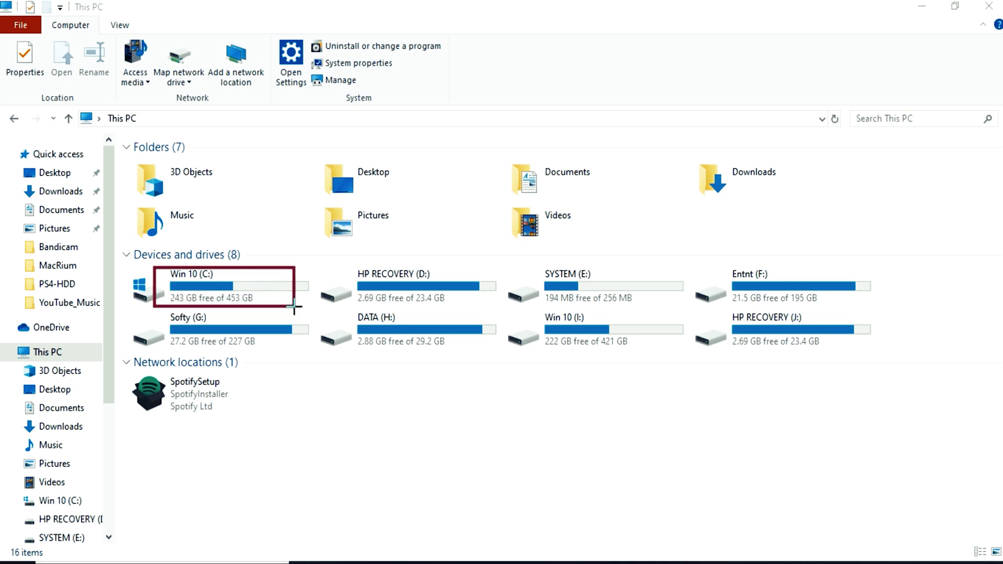
{"action": "mouse_move", "coordinate": [351, 262]}
{"action": "left_mouse_down"}
{"action": "mouse_move", "coordinate": [410, 303]}
{"action": "mouse_move", "coordinate": [499, 308]}
{"action": "left_mouse_up"}
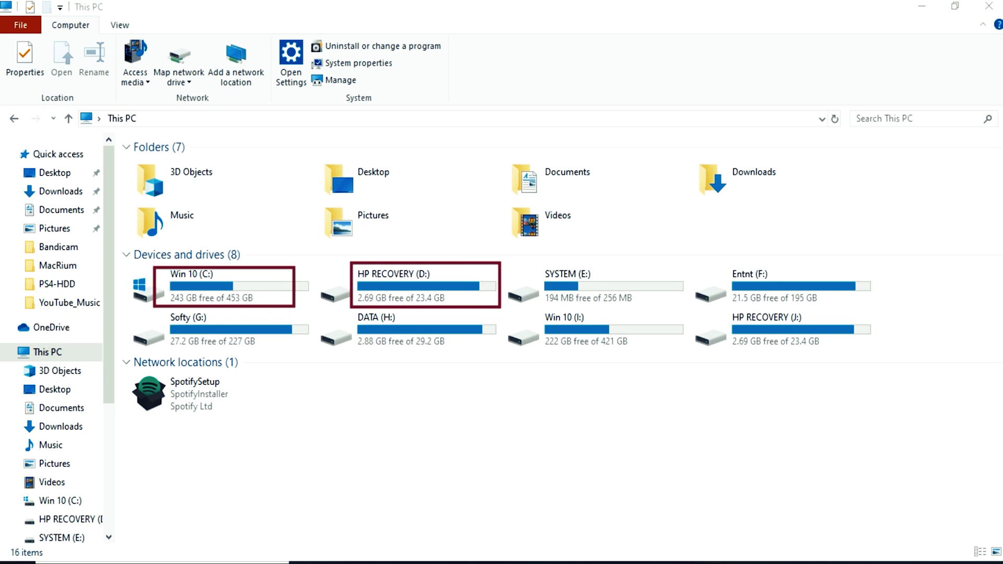
{"action": "mouse_move", "coordinate": [537, 313]}
{"action": "left_mouse_down"}
{"action": "mouse_move", "coordinate": [667, 359]}
{"action": "mouse_move", "coordinate": [685, 349]}
{"action": "left_mouse_up"}
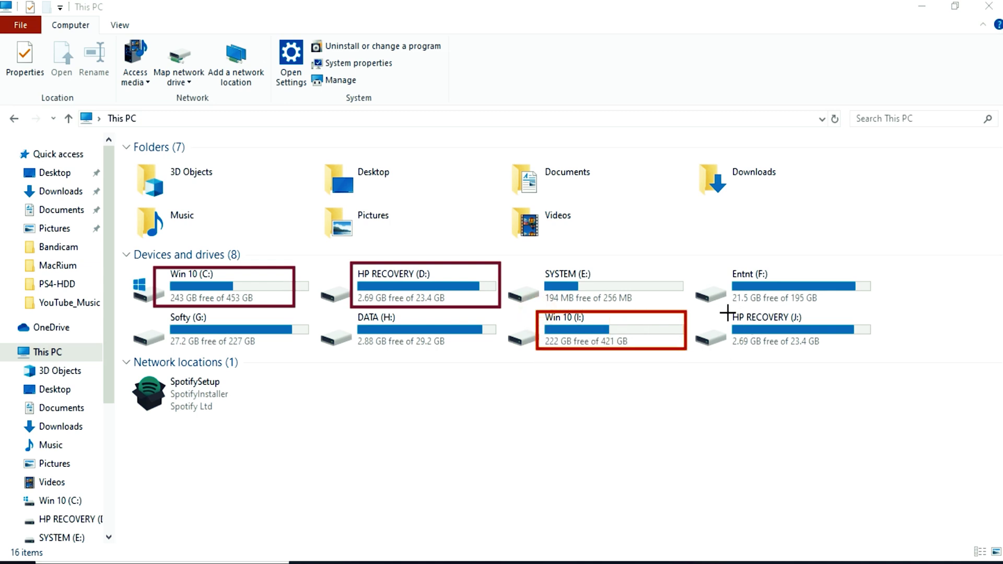
{"action": "mouse_move", "coordinate": [726, 308]}
{"action": "left_mouse_down"}
{"action": "mouse_move", "coordinate": [746, 326]}
{"action": "mouse_move", "coordinate": [875, 352]}
{"action": "left_mouse_up"}
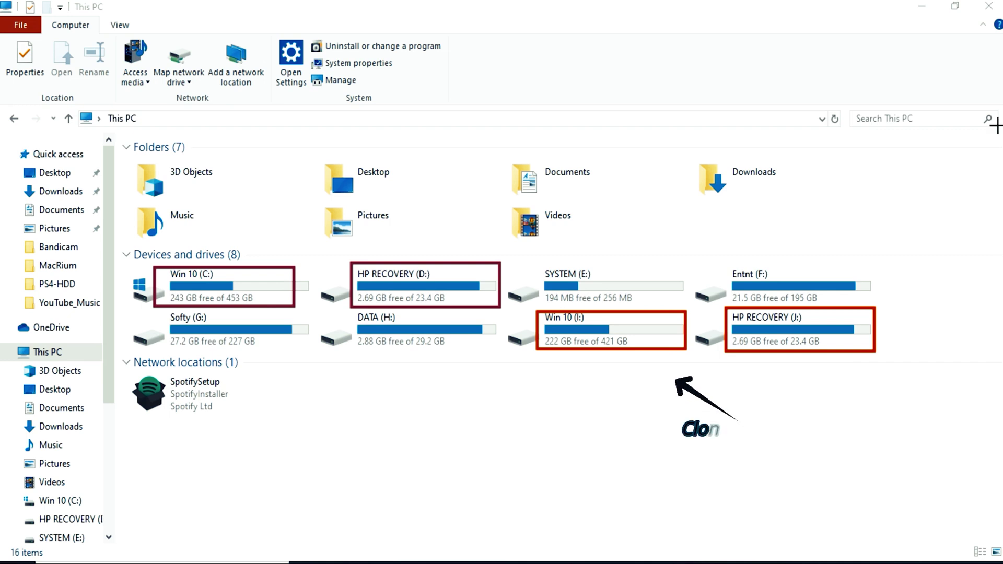
{"action": "left_click_drag", "start_coordinate": [546, 371], "coordinate": [789, 369]}
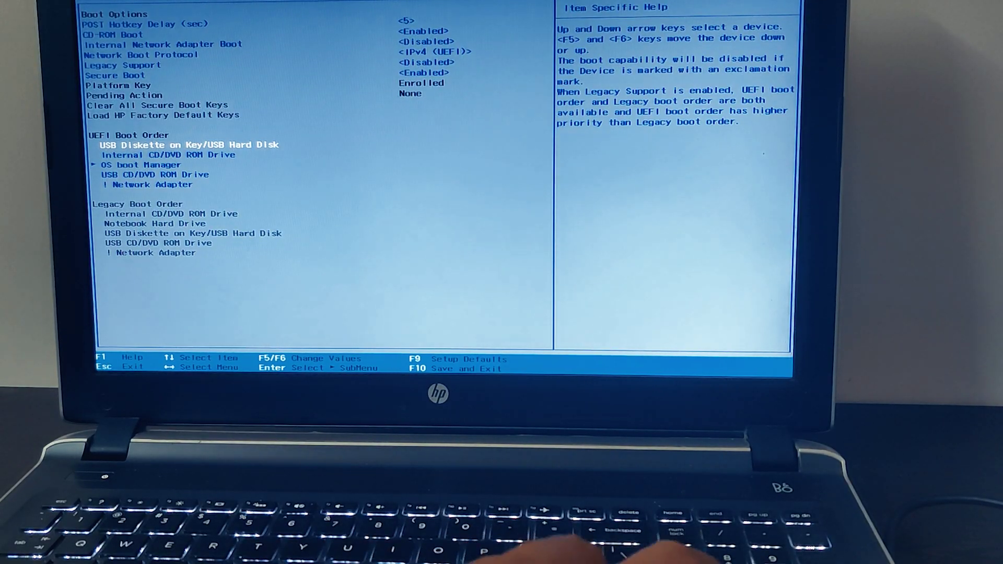
- Set Legacy Support to Enabled in Boot Options and confirm the warning
{"action": "key", "text": "Up"}
{"action": "key", "text": "Up"}
{"action": "key", "text": "Up"}
{"action": "key", "text": "Up"}
{"action": "key", "text": "Up"}
{"action": "key", "text": "Down"}
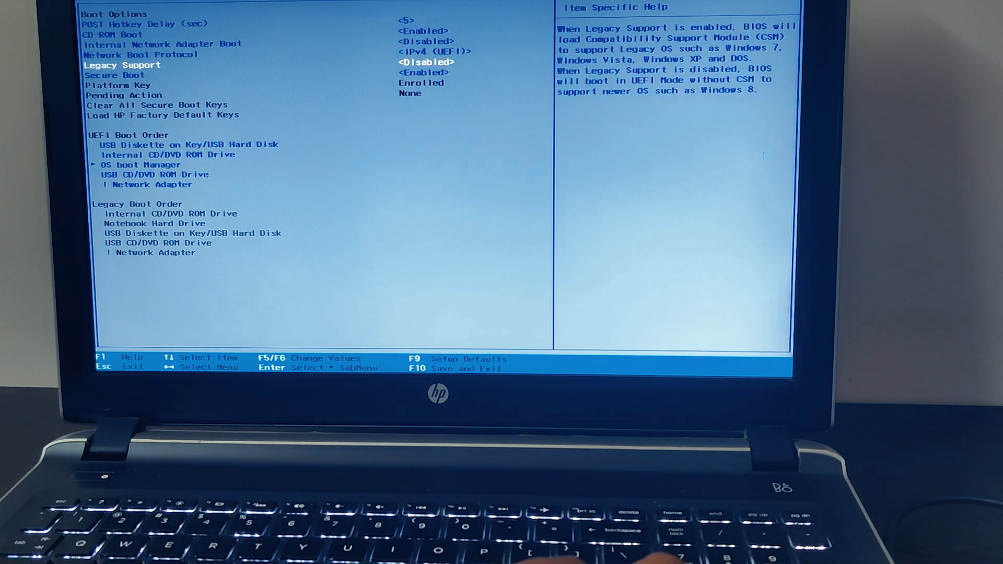
{"action": "key", "text": "Return"}
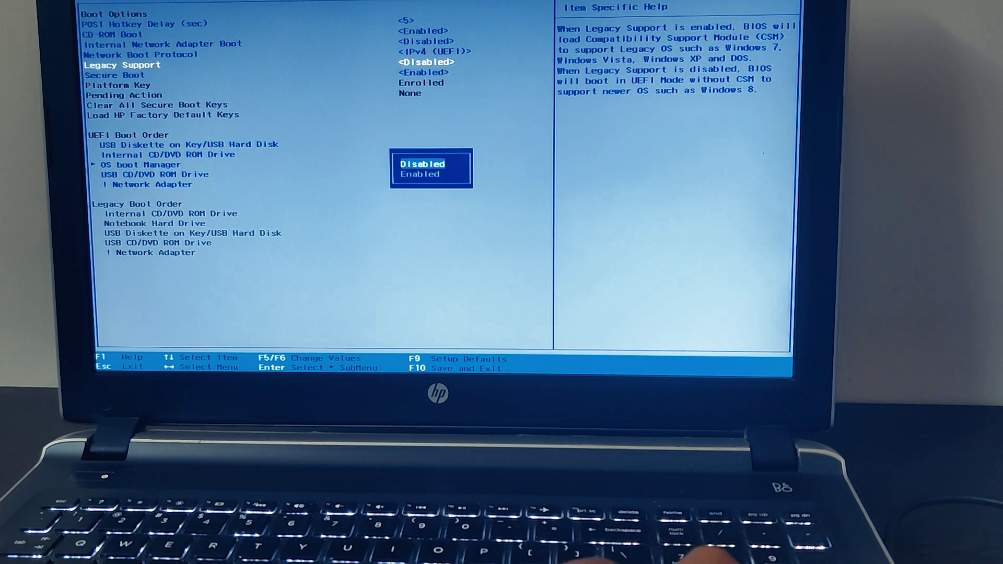
{"action": "key", "text": "Down"}
{"action": "key", "text": "Return"}
{"action": "key", "text": "Left"}
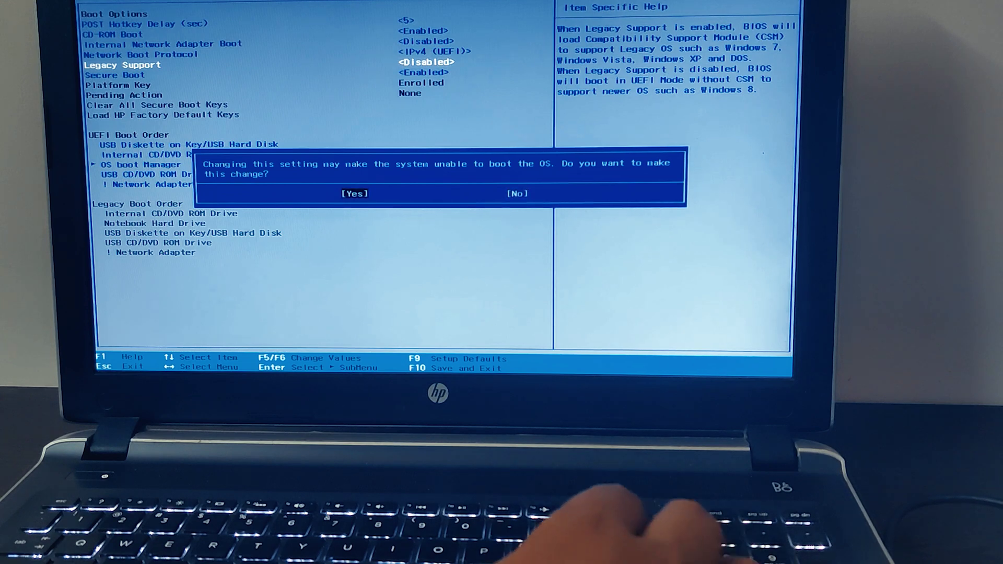
{"action": "key", "text": "Return"}
- Select the USB Diskette on Key/USB Hard Disk entry in the Legacy Boot Order
{"action": "key", "text": "Down"}
{"action": "key", "text": "Down"}
{"action": "key", "text": "Down"}
{"action": "key", "text": "Down"}
{"action": "key", "text": "Down"}
{"action": "key", "text": "Down"}
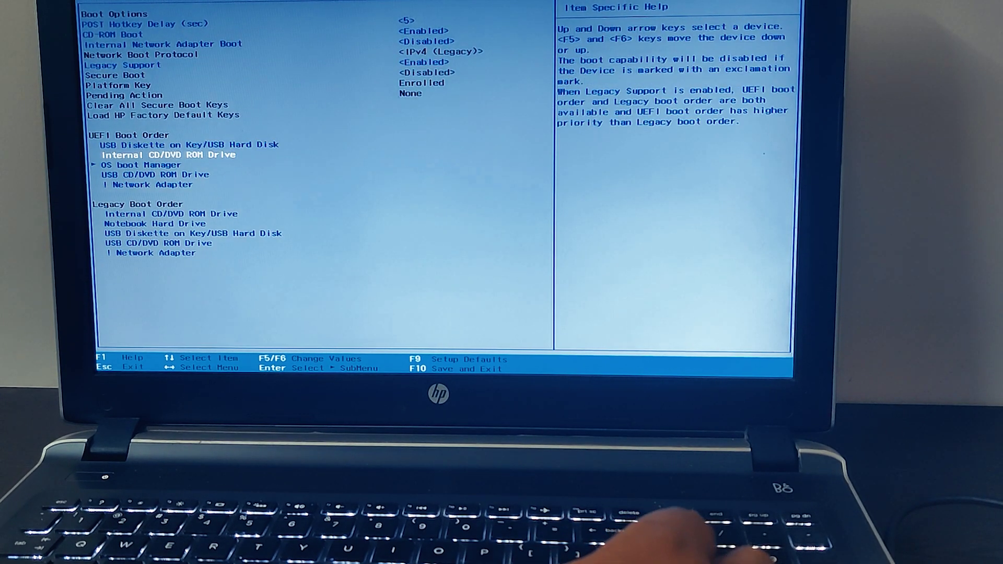
{"action": "key", "text": "Up"}
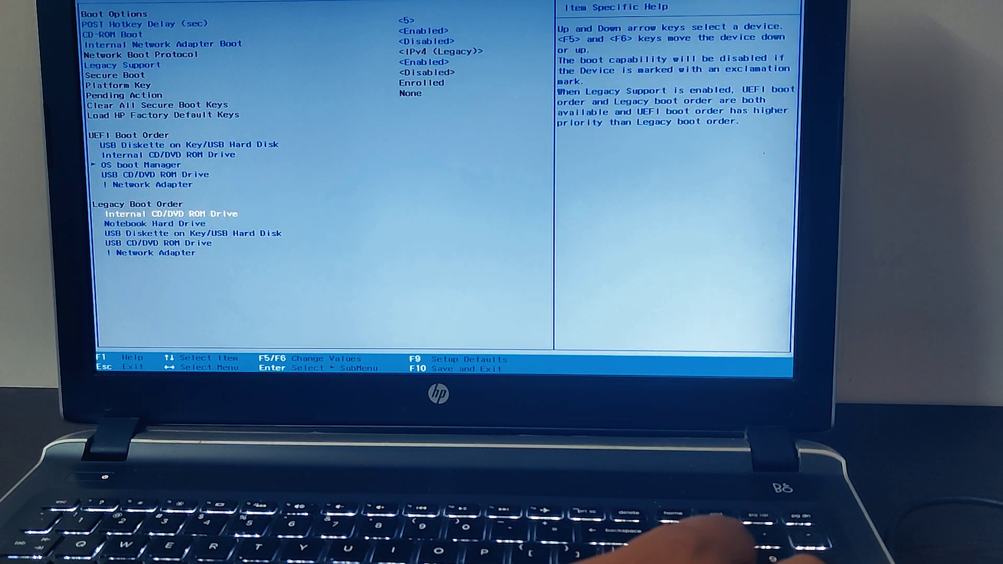
{"action": "key", "text": "Down"}
{"action": "key", "text": "Down"}
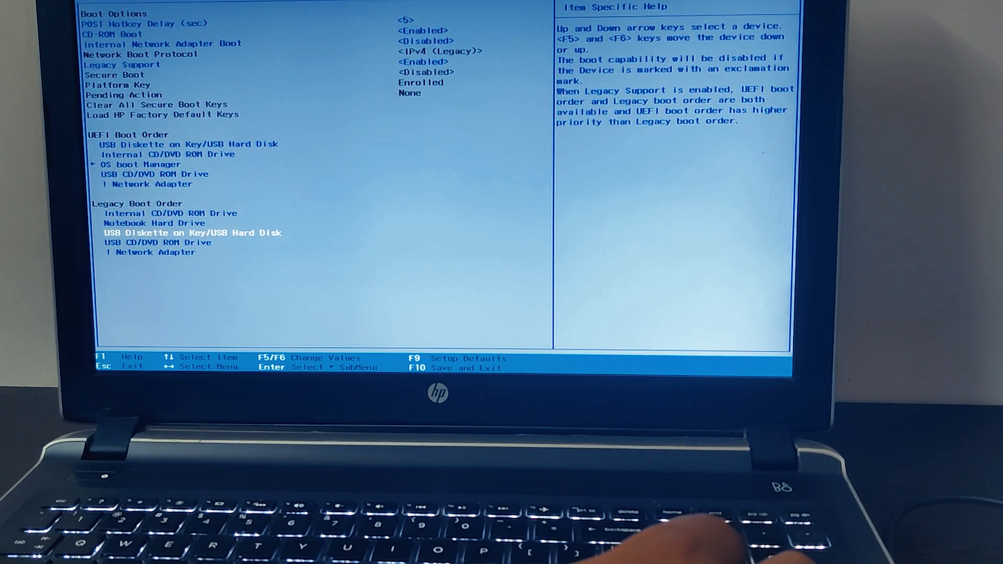